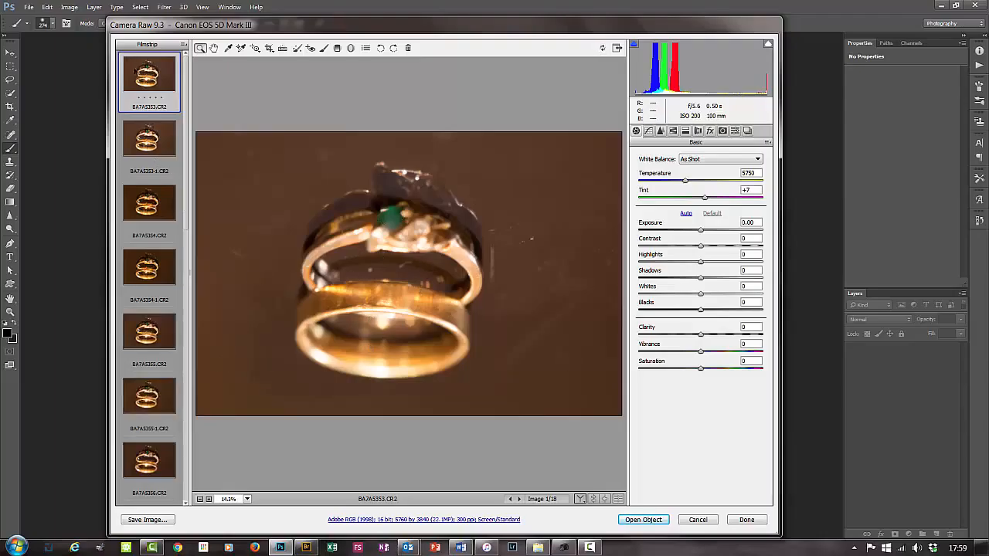
Rotate all 18 ring photos by 180° in Camera Raw and save the changes without opening the images
{"action": "right_click", "coordinate": [144, 79]}
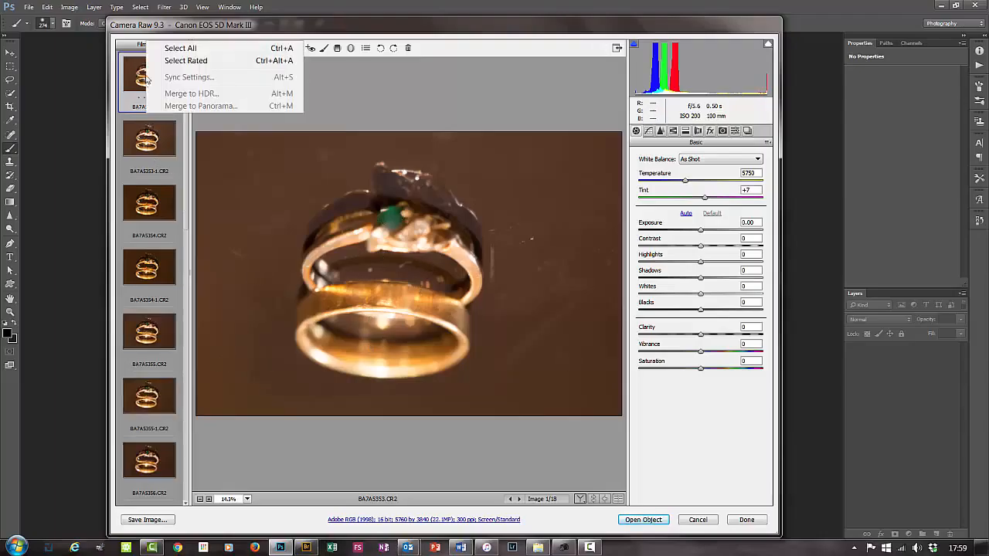
{"action": "left_click", "coordinate": [178, 48]}
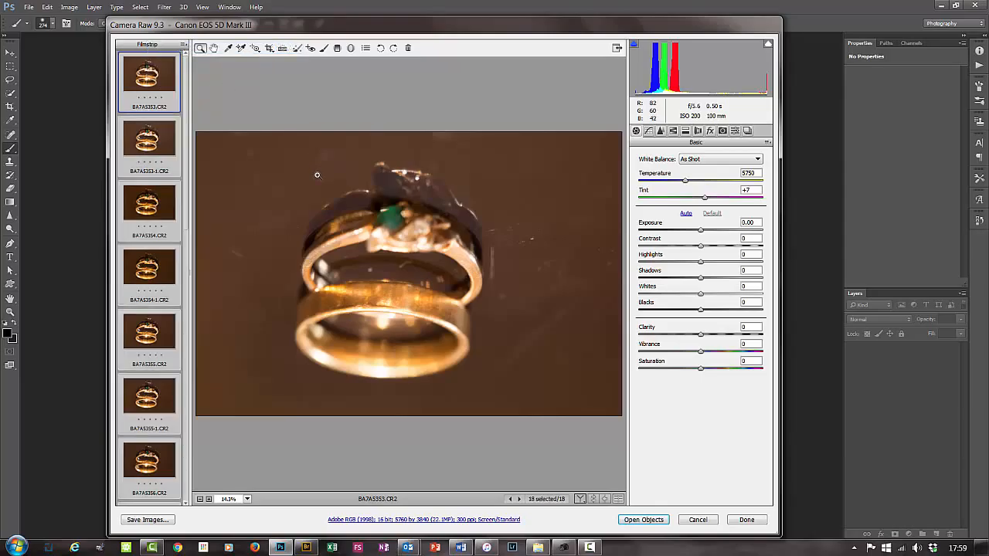
{"action": "left_click", "coordinate": [380, 49]}
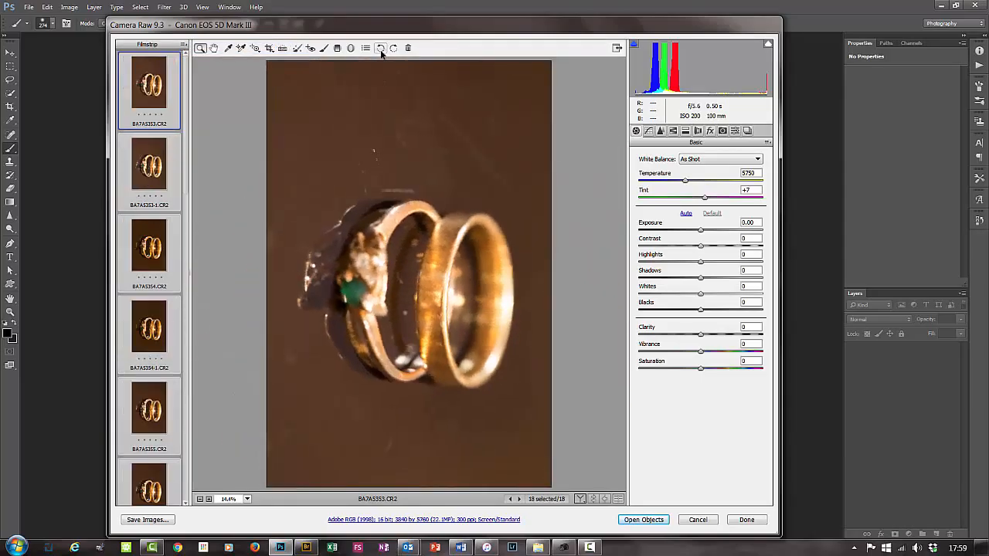
{"action": "left_click", "coordinate": [380, 48]}
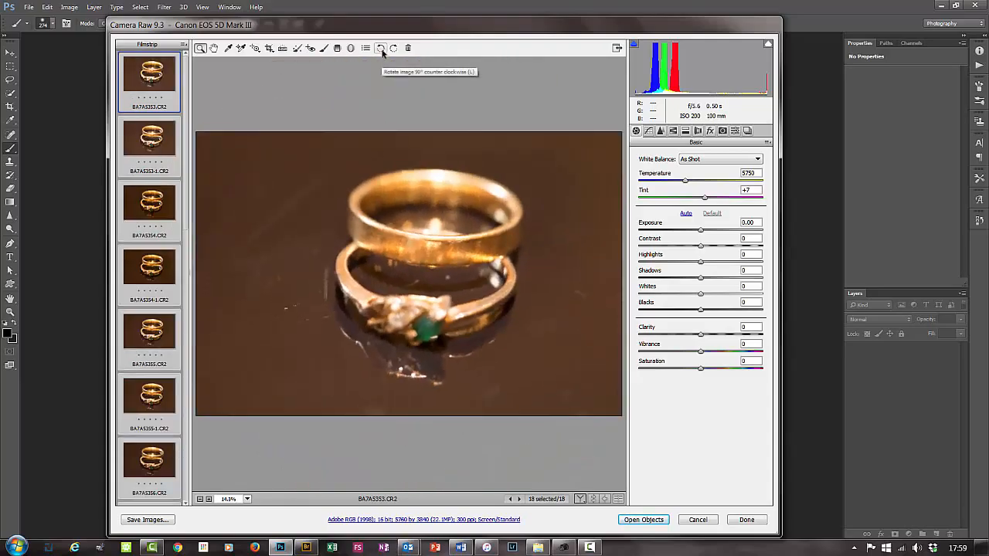
{"action": "left_click", "coordinate": [747, 520]}
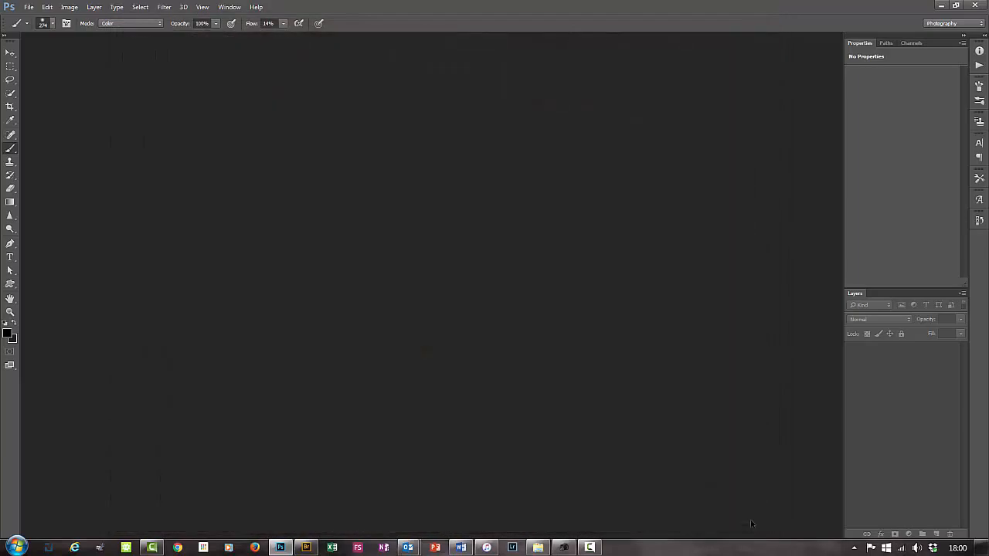
Switch to Adobe Bridge and send the nine duplicate CR2 files whose names end in -1 to the Recycle Bin
{"action": "left_click", "coordinate": [306, 547]}
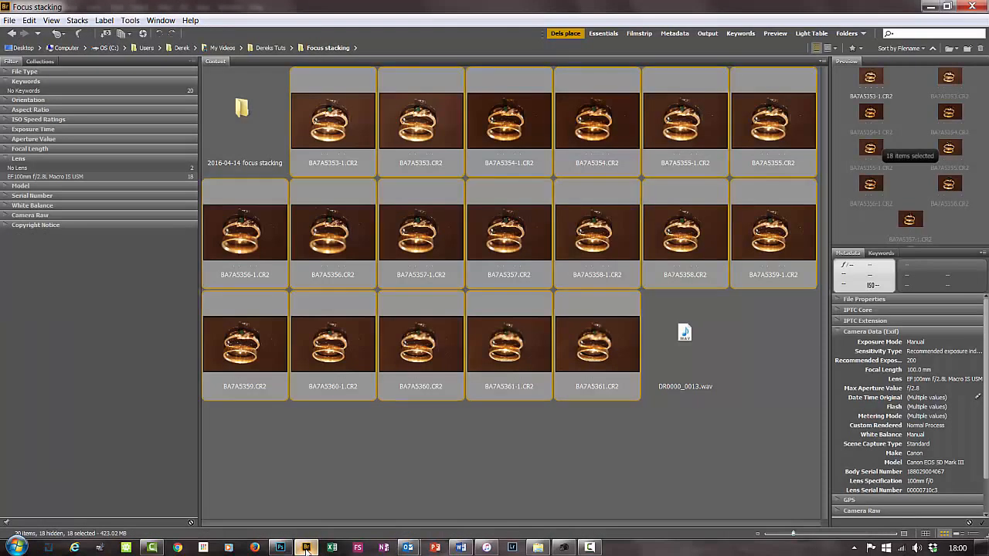
{"action": "left_click", "coordinate": [339, 127]}
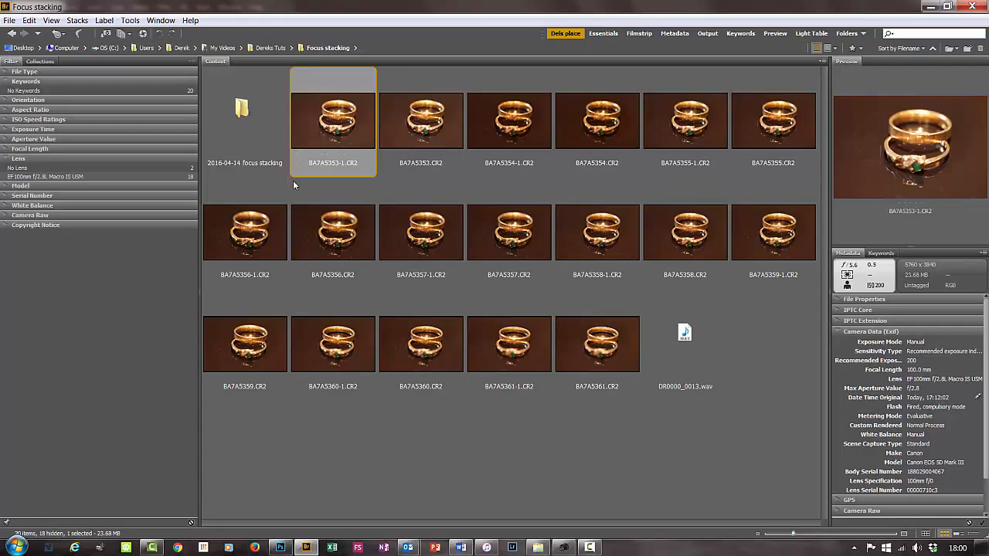
{"action": "left_click", "coordinate": [522, 135], "text": "ctrl"}
{"action": "left_click", "coordinate": [703, 136], "text": "ctrl"}
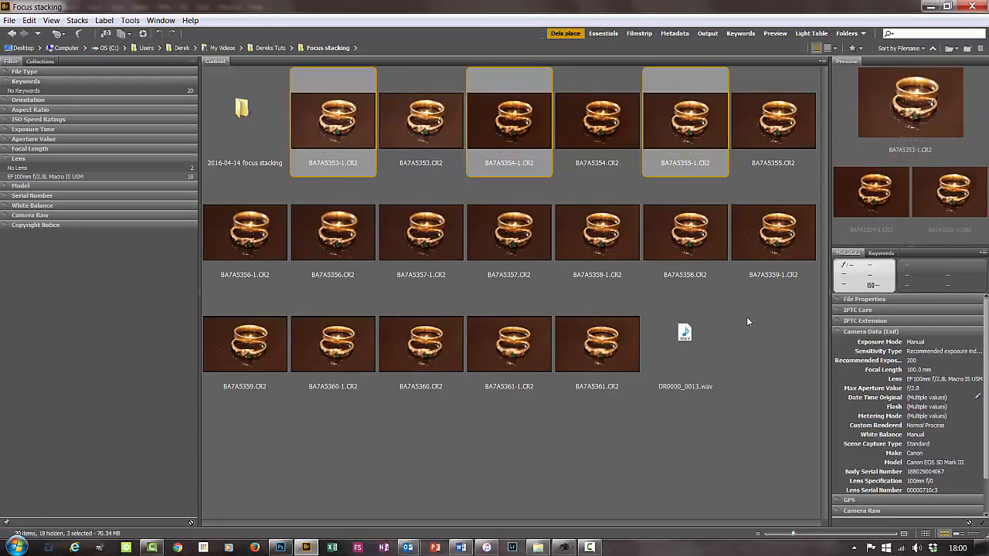
{"action": "left_click", "coordinate": [775, 247], "text": "ctrl"}
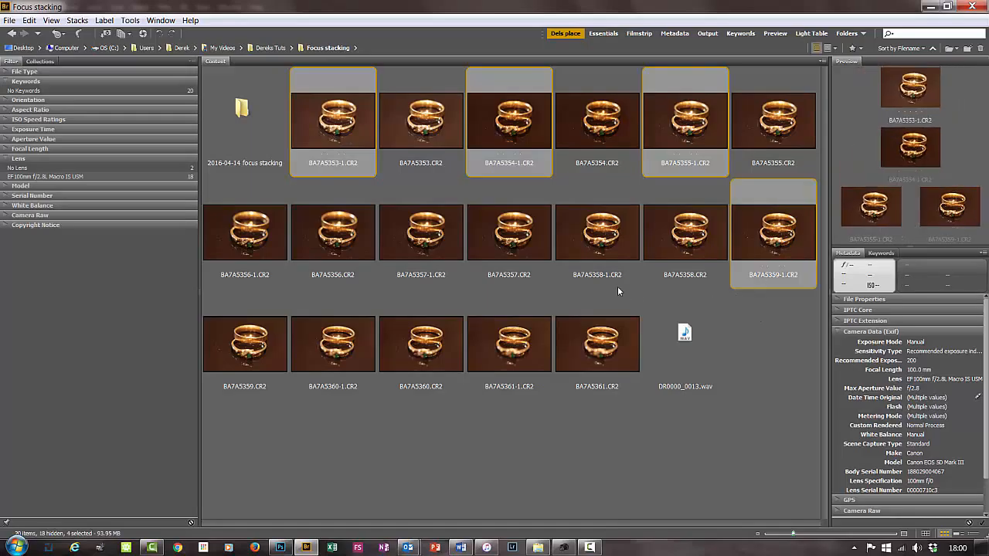
{"action": "left_click", "coordinate": [584, 266], "text": "ctrl"}
{"action": "left_click", "coordinate": [424, 247], "text": "ctrl"}
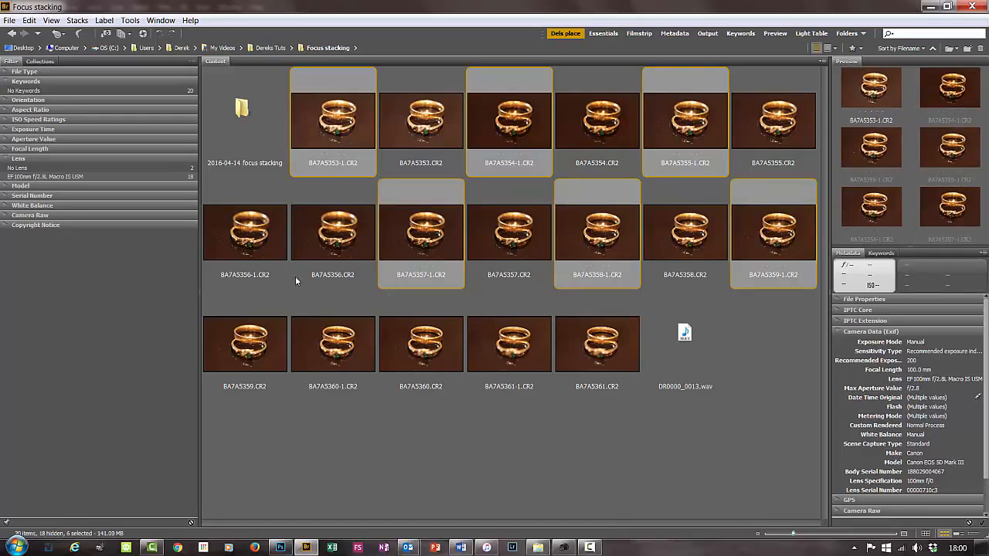
{"action": "left_click", "coordinate": [238, 247], "text": "ctrl"}
{"action": "left_click", "coordinate": [325, 360], "text": "ctrl"}
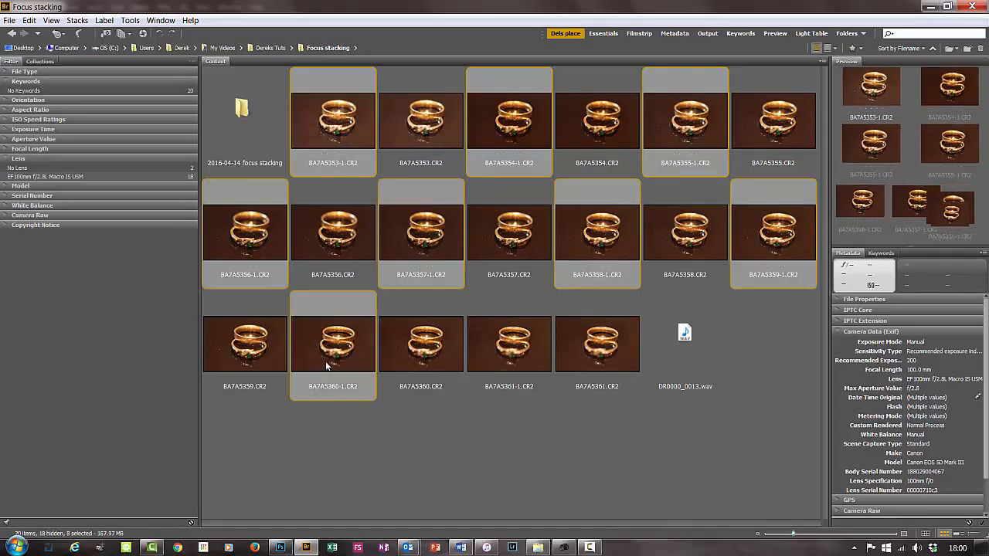
{"action": "left_click", "coordinate": [525, 390], "text": "ctrl"}
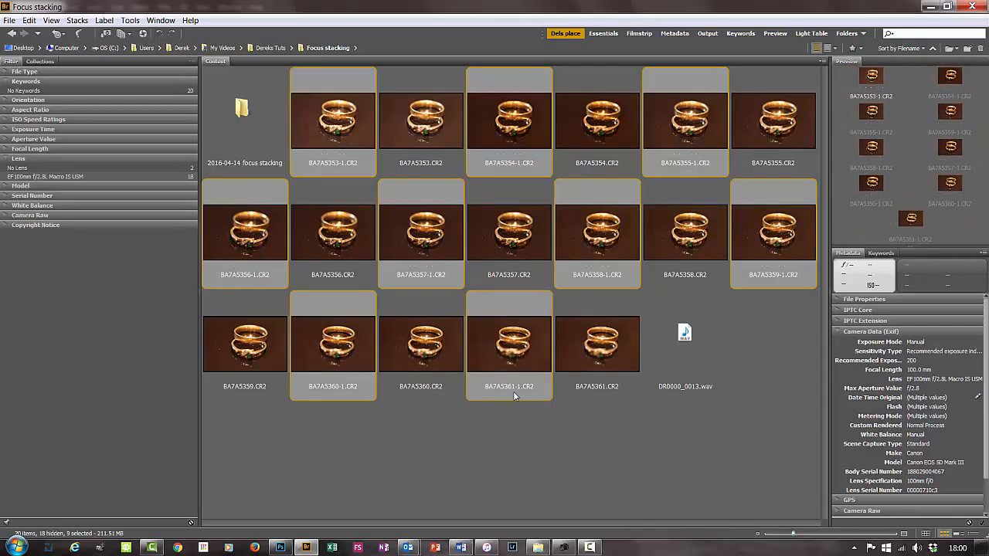
{"action": "right_click", "coordinate": [516, 348]}
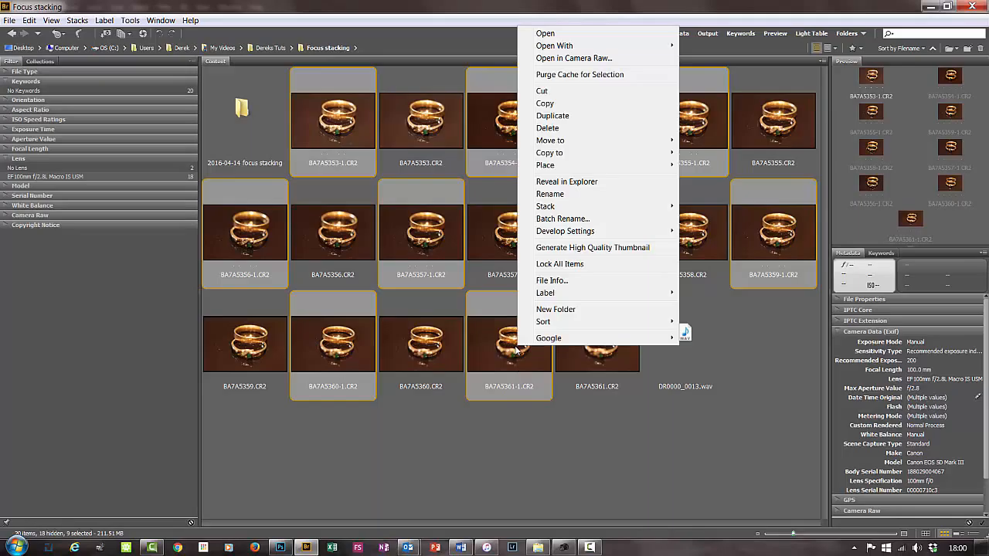
{"action": "left_click", "coordinate": [565, 129]}
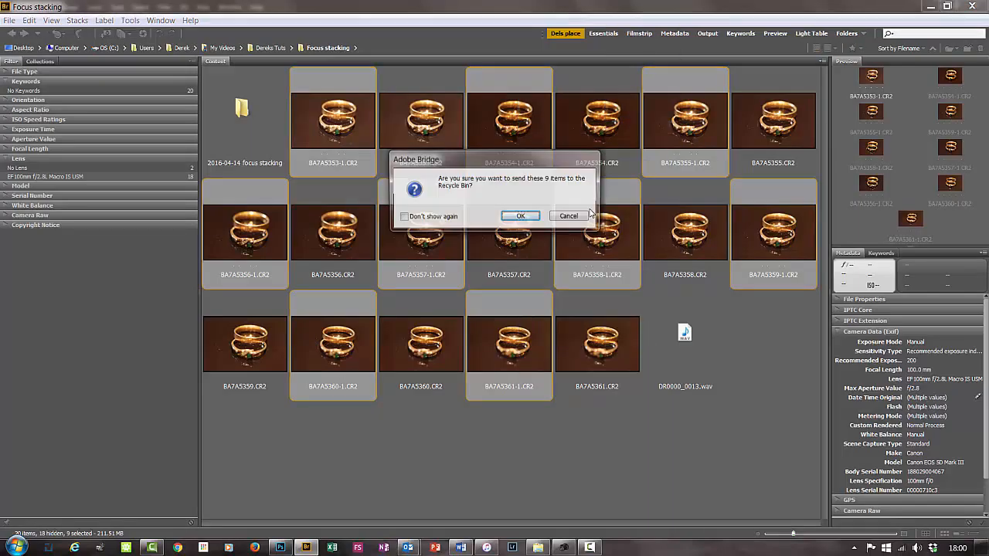
{"action": "left_click", "coordinate": [515, 218]}
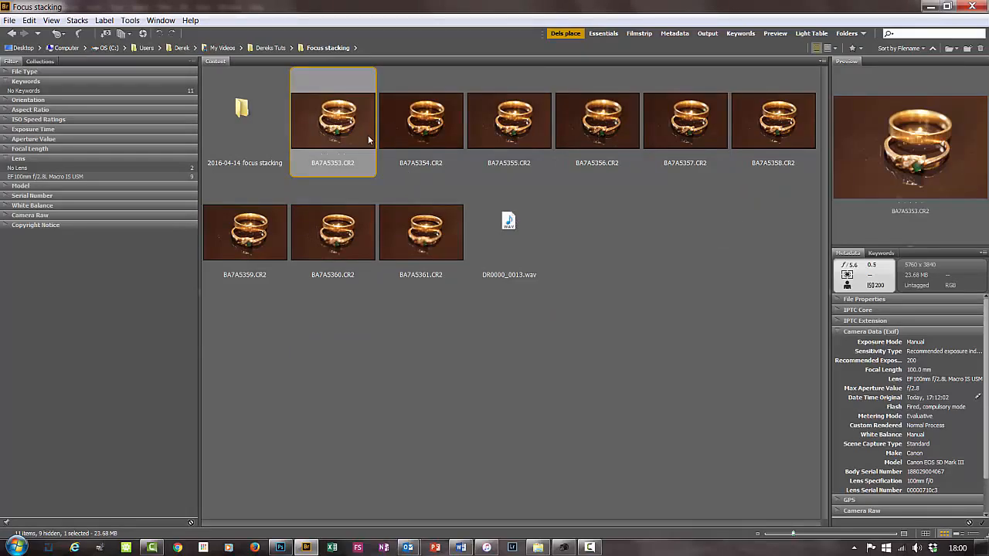
Review the ring photos full screen from BA7A5353.CR2 to BA7A5361.CR2, checking where the focus falls in each
{"action": "key", "text": "space"}
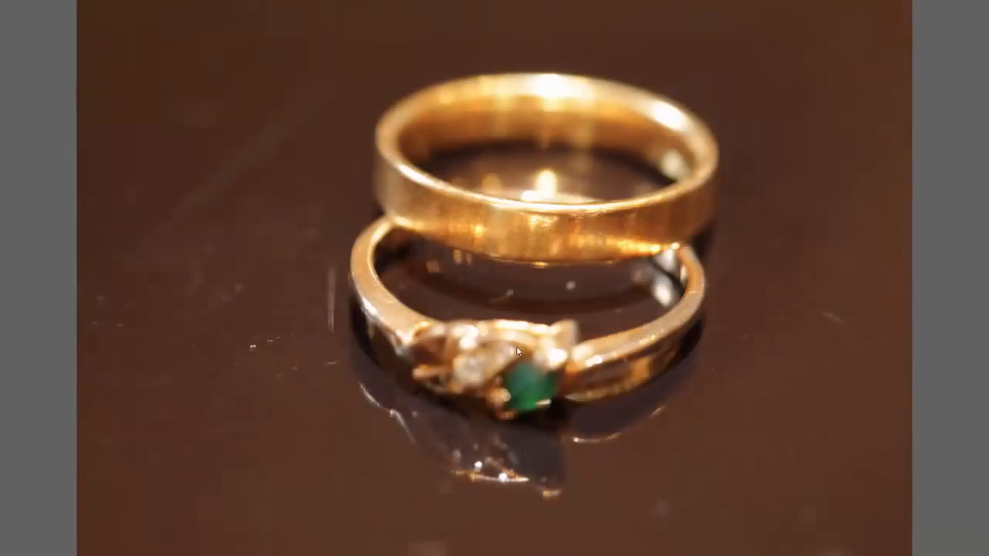
{"action": "key", "text": "Right"}
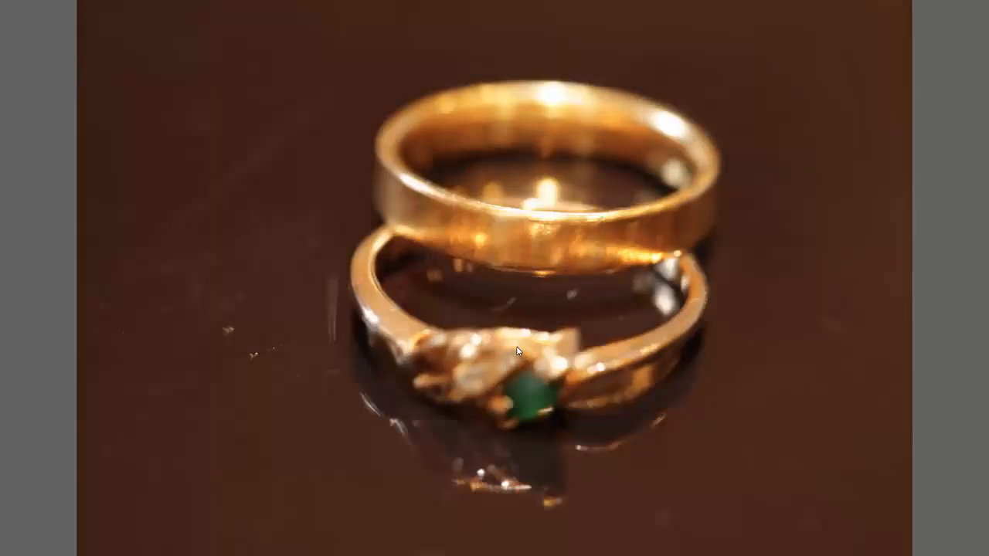
{"action": "key", "text": "Right"}
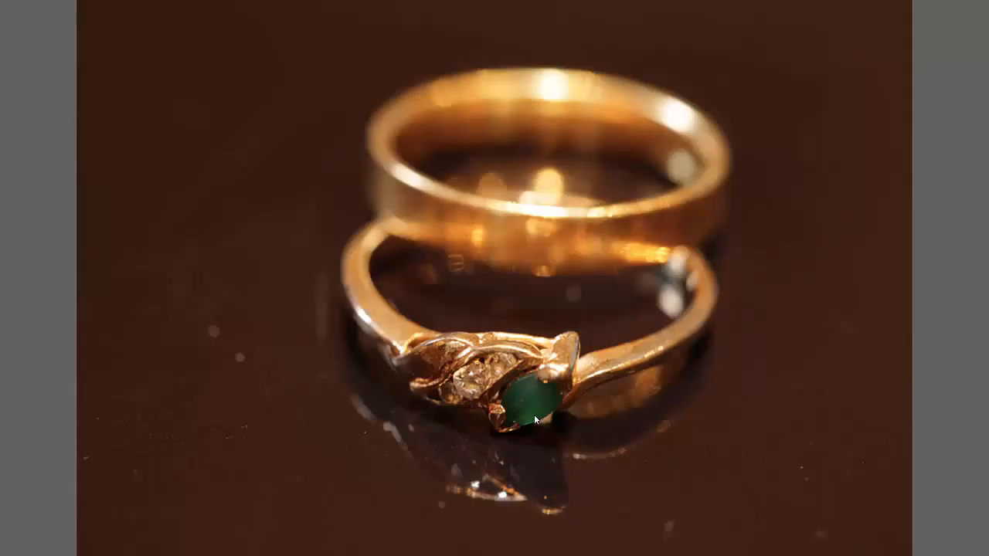
{"action": "key", "text": "Right"}
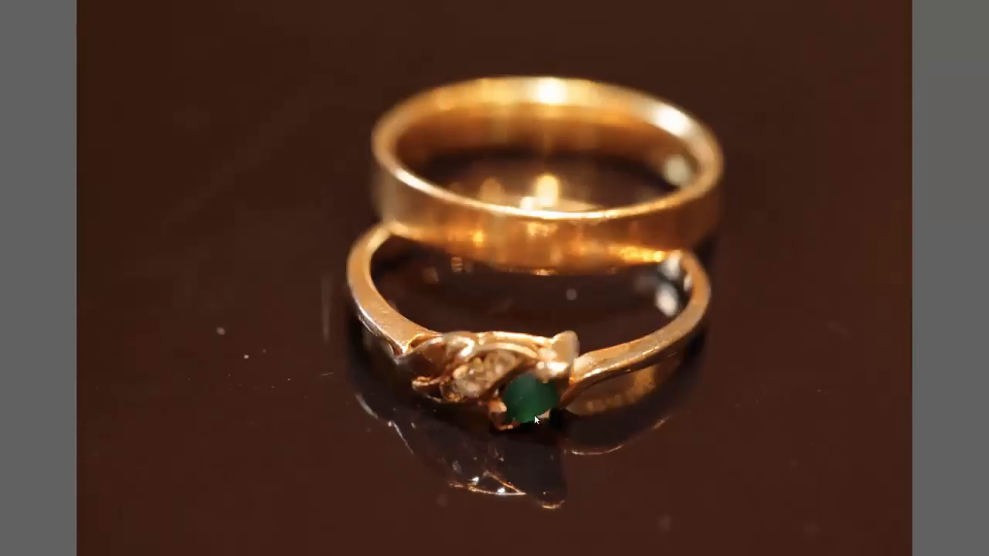
{"action": "key", "text": "Right"}
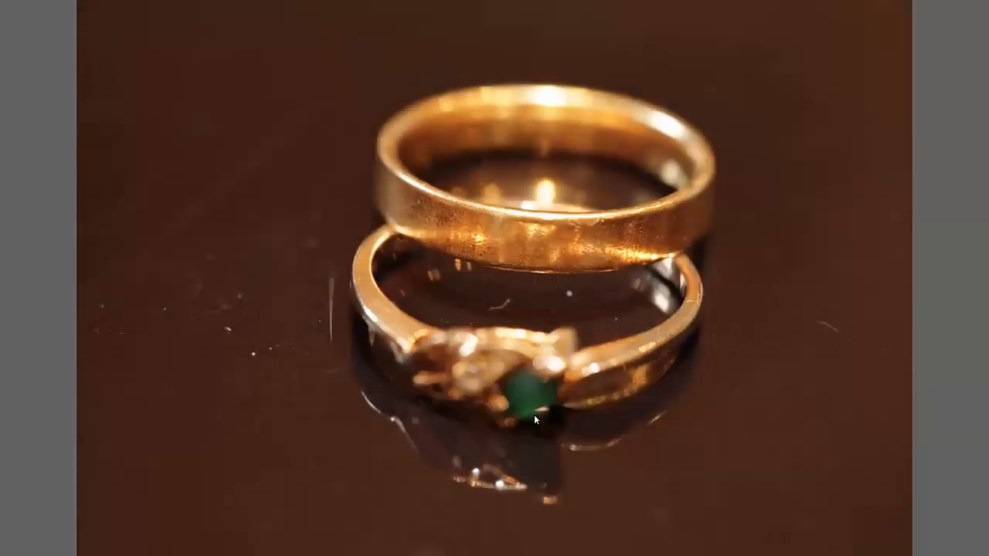
{"action": "key", "text": "Right"}
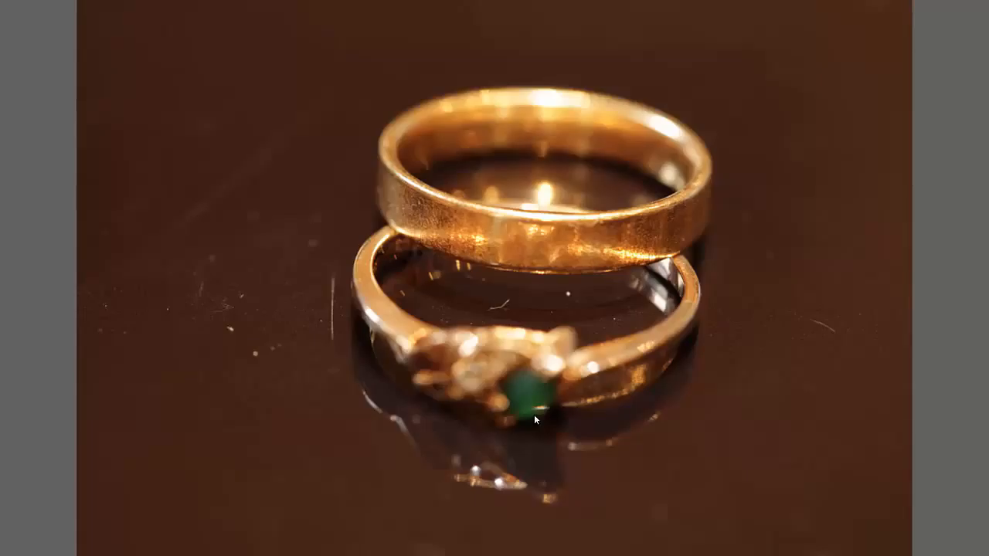
{"action": "key", "text": "Right"}
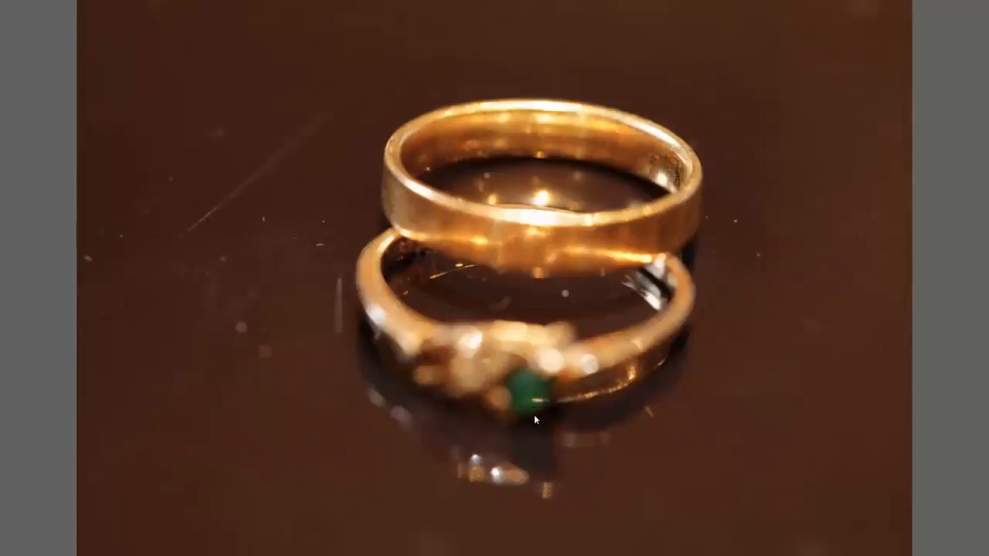
{"action": "key", "text": "Right"}
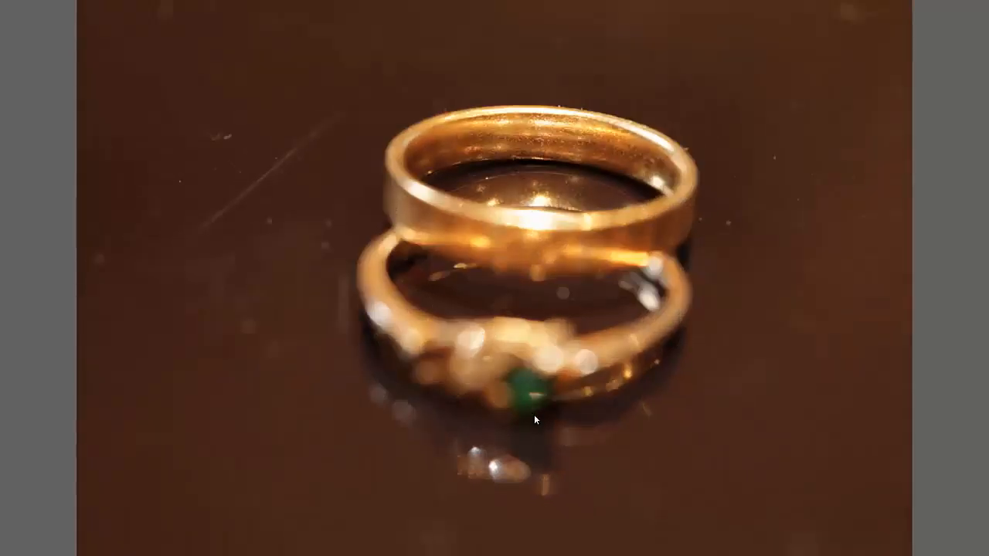
{"action": "key", "text": "Right"}
{"action": "key", "text": "space"}
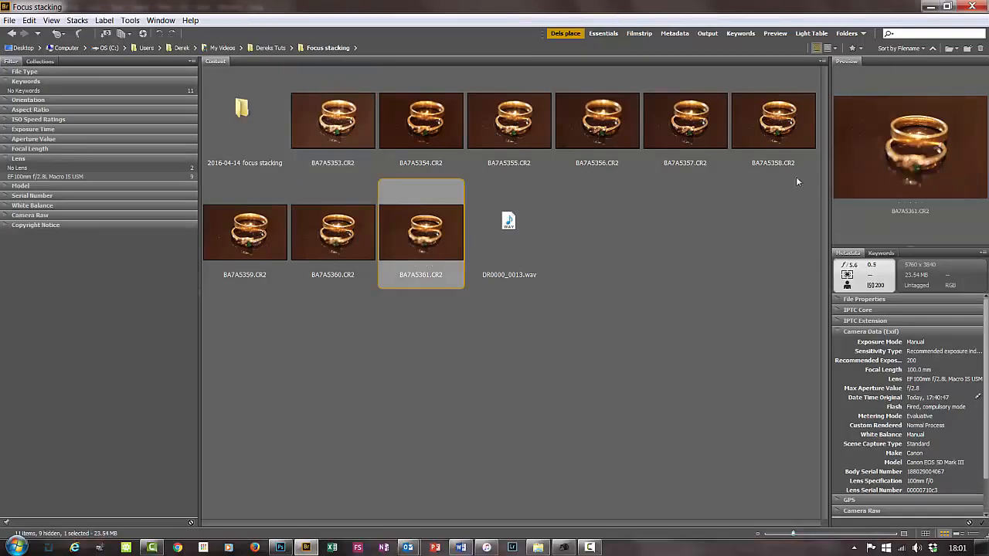
Recheck the focus of the earlier frames in full-screen preview, ending on BA7A5356.CR2
{"action": "left_click", "coordinate": [607, 118], "text": "shift"}
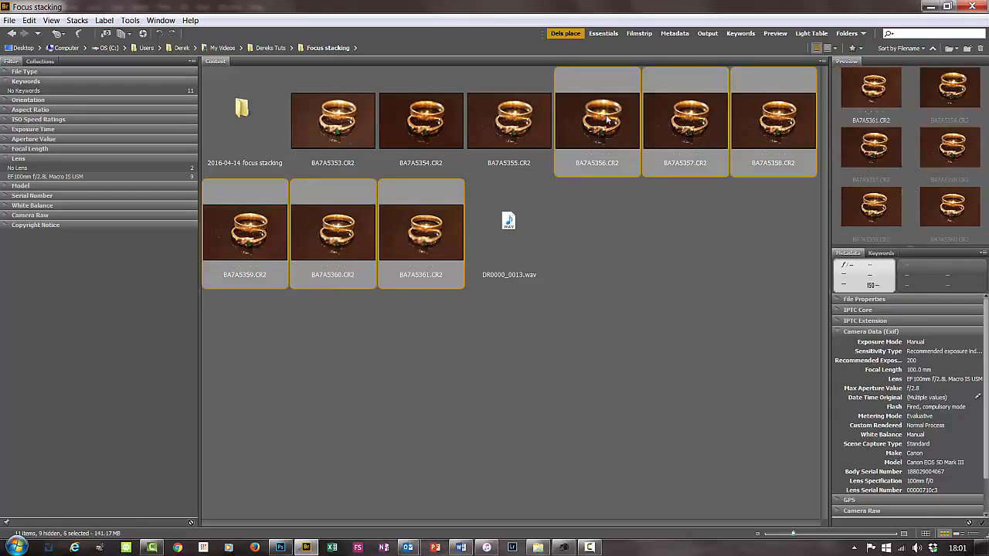
{"action": "key", "text": "space"}
{"action": "key", "text": "Right"}
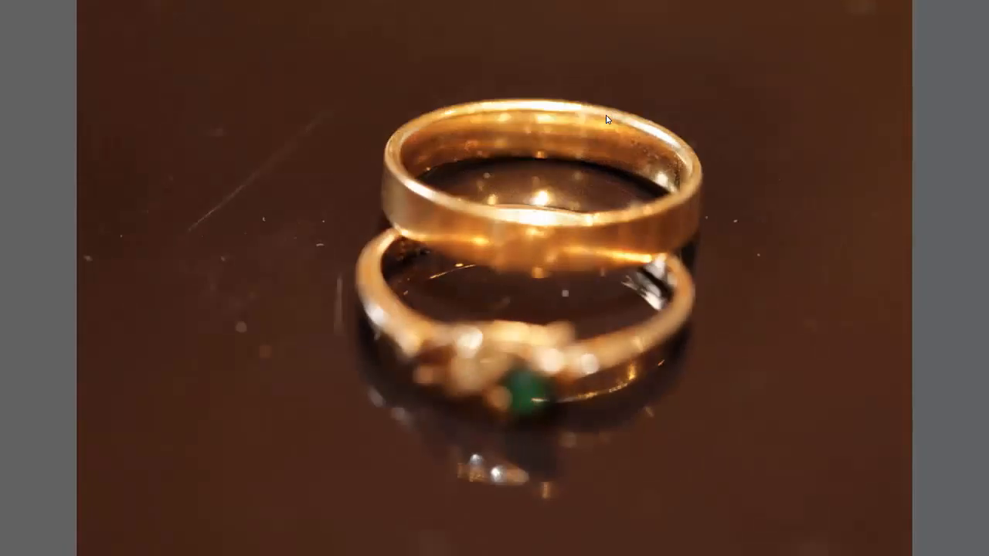
{"action": "key", "text": "Escape"}
{"action": "key", "text": "Left"}
{"action": "key", "text": "Left"}
{"action": "key", "text": "Left"}
{"action": "key", "text": "Left"}
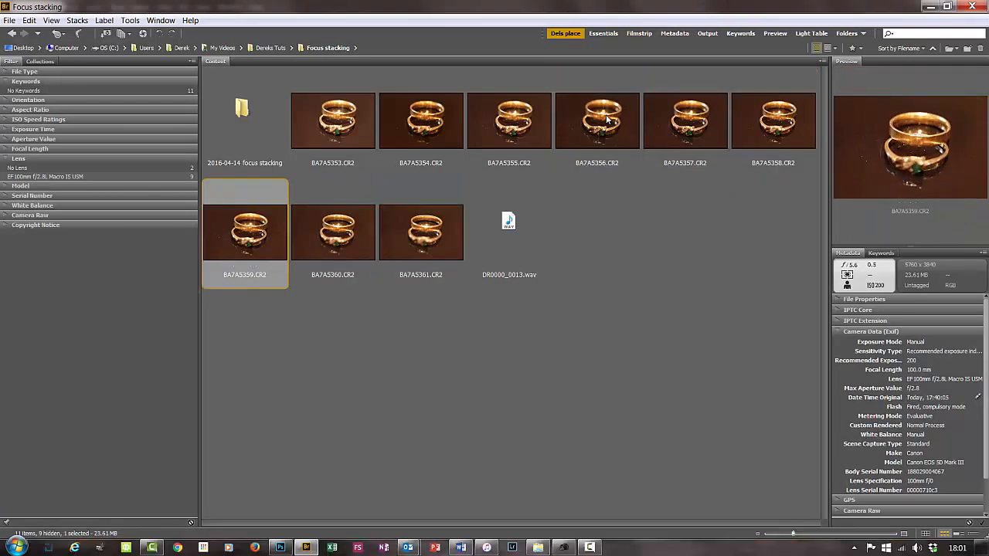
{"action": "key", "text": "space"}
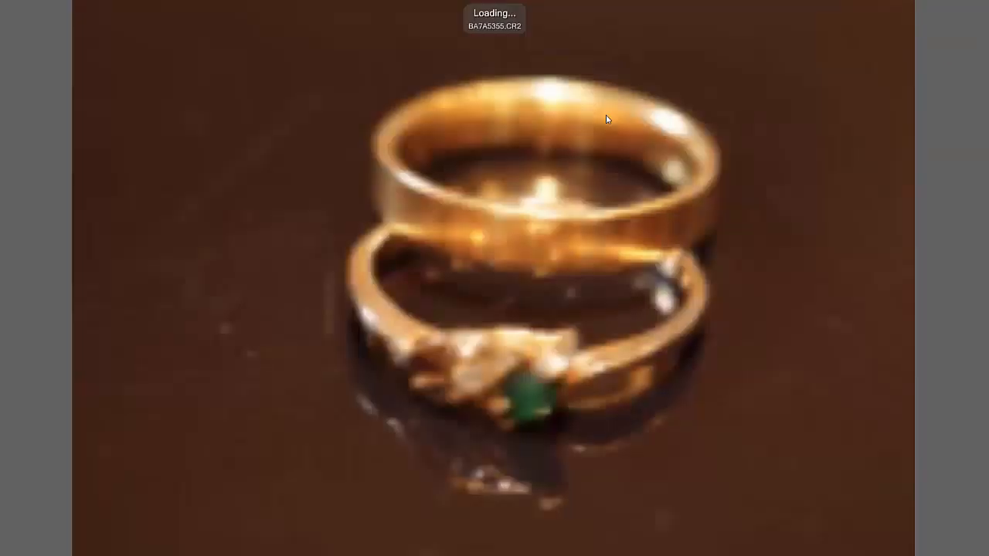
{"action": "key", "text": "Right"}
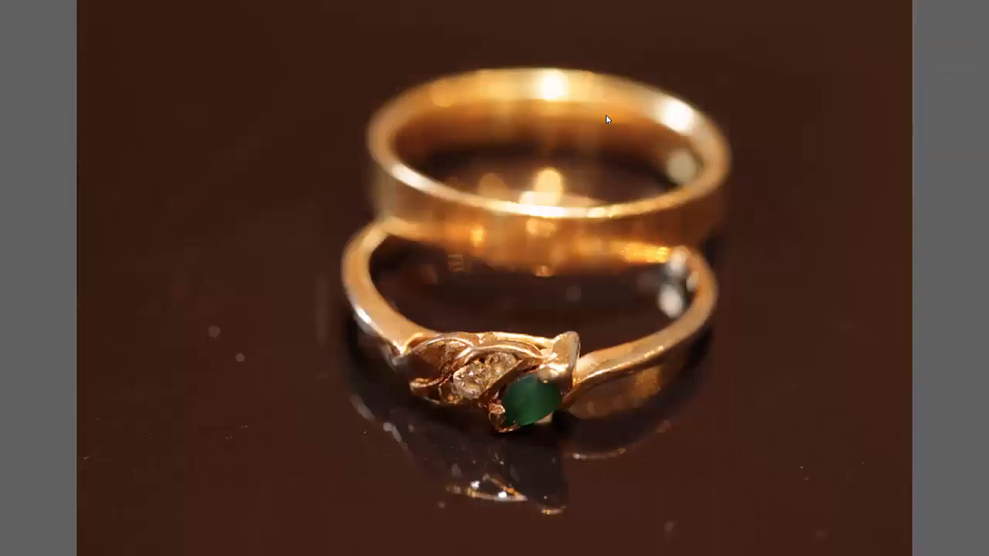
{"action": "key", "text": "Escape"}
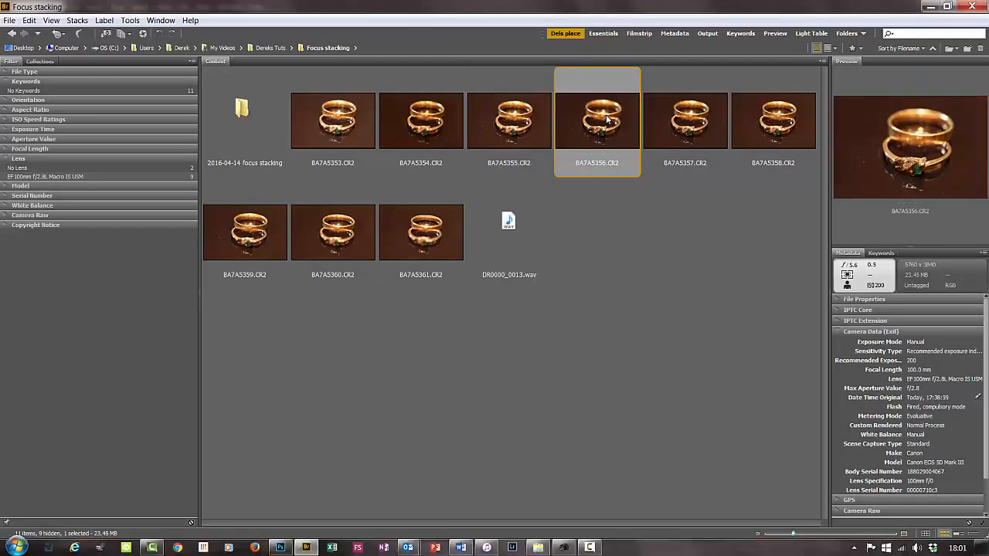
Open the six photos BA7A5356.CR2 through BA7A5361.CR2 together in Camera Raw
{"action": "left_click", "coordinate": [436, 251], "text": "shift"}
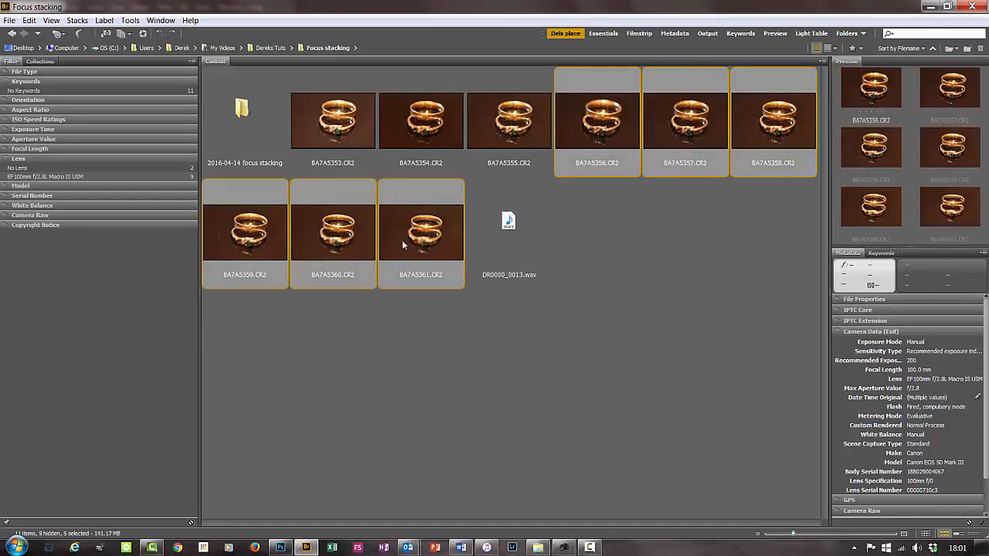
{"action": "right_click", "coordinate": [402, 245]}
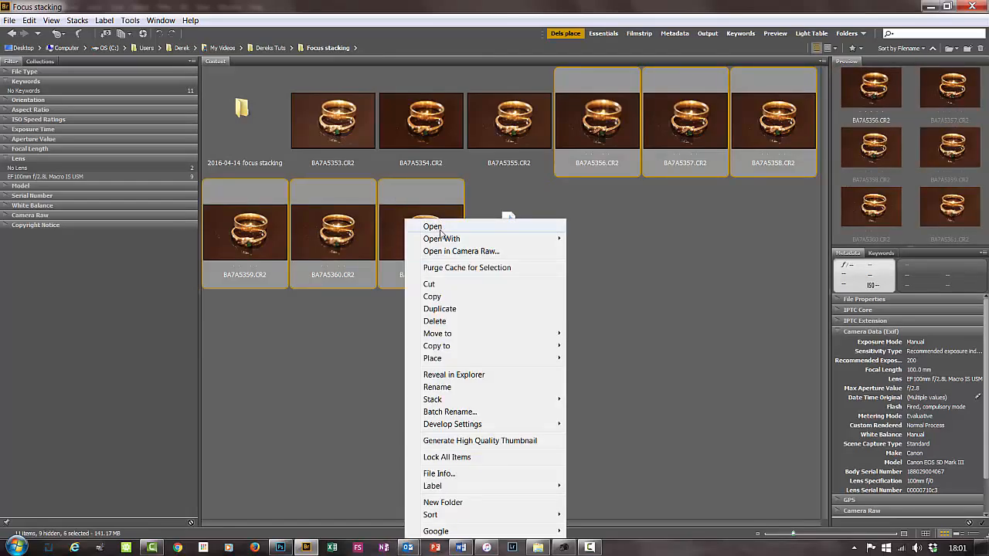
{"action": "mouse_move", "coordinate": [441, 243]}
{"action": "left_click", "coordinate": [348, 241]}
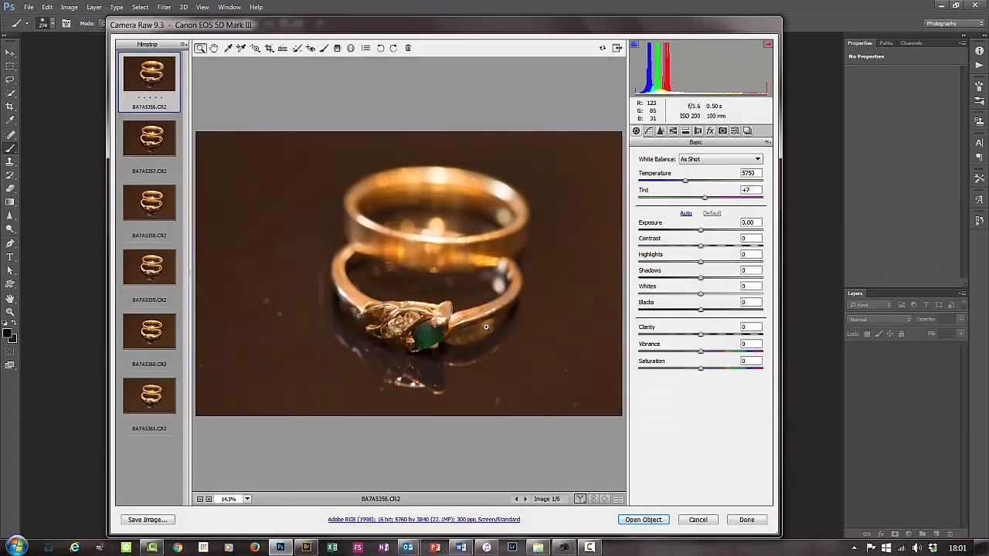
Select all six photos in the filmstrip and cool their white balance temperature to about 5150
{"action": "left_click", "coordinate": [155, 423], "text": "shift"}
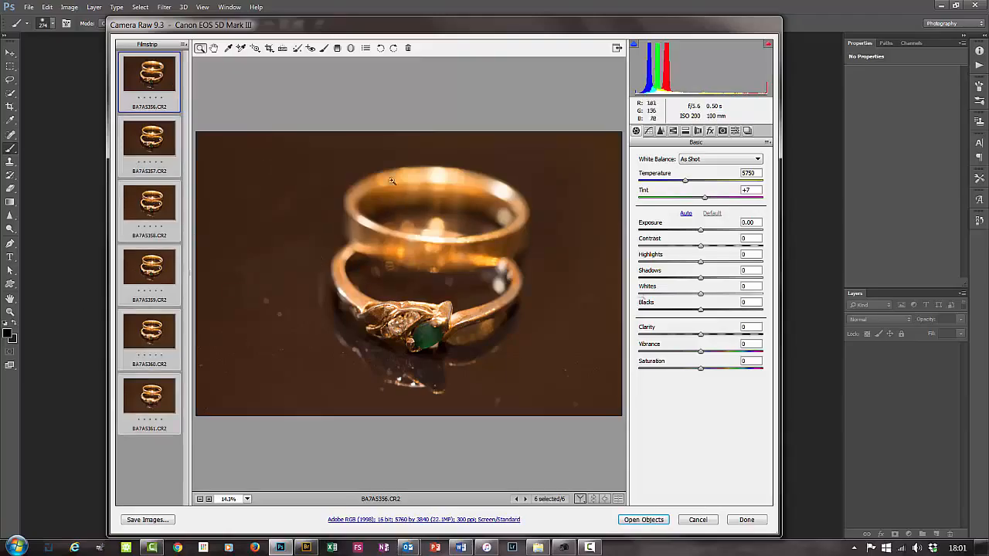
{"action": "left_click", "coordinate": [686, 180]}
{"action": "mouse_move", "coordinate": [685, 180]}
{"action": "left_mouse_down"}
{"action": "mouse_move", "coordinate": [667, 181]}
{"action": "mouse_move", "coordinate": [677, 181]}
{"action": "left_mouse_up"}
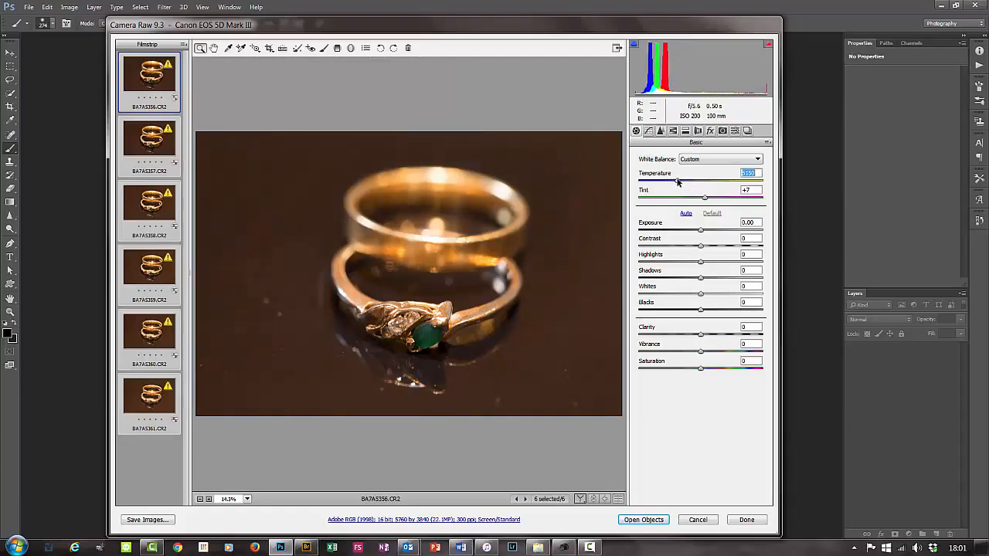
Apply the Flash white balance to all six photos and raise Clarity to +23 and Vibrance to +24
{"action": "left_click", "coordinate": [712, 159]}
{"action": "left_click", "coordinate": [702, 223]}
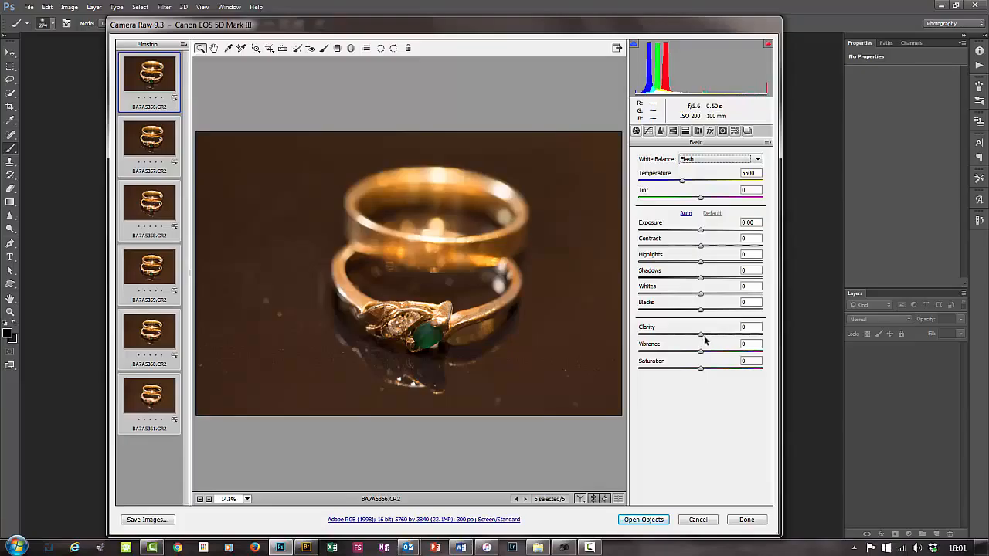
{"action": "left_click", "coordinate": [702, 337]}
{"action": "left_click_drag", "start_coordinate": [702, 337], "coordinate": [716, 353]}
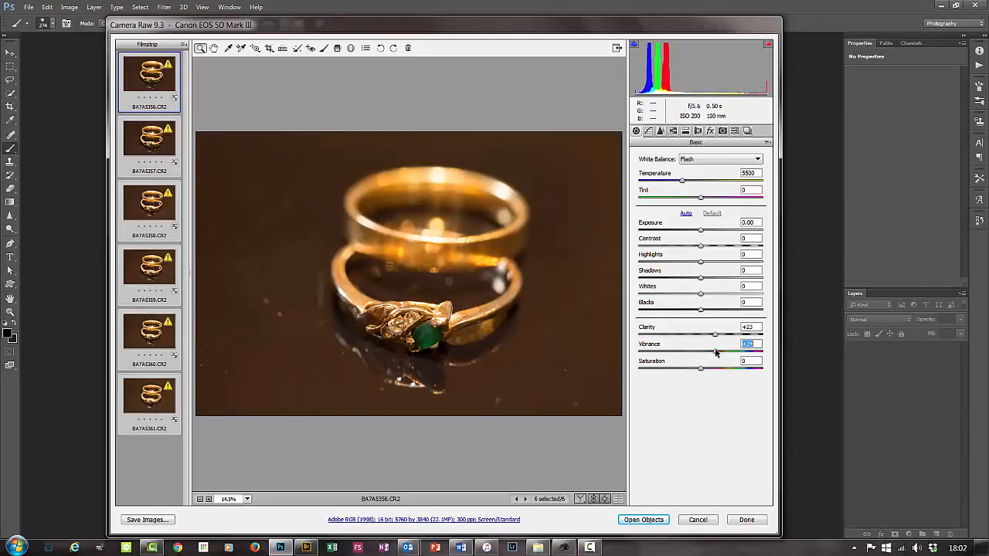
Set the white balance temperature to 5000 for all six photos and finish the Camera Raw edit without opening them
{"action": "left_click", "coordinate": [682, 184]}
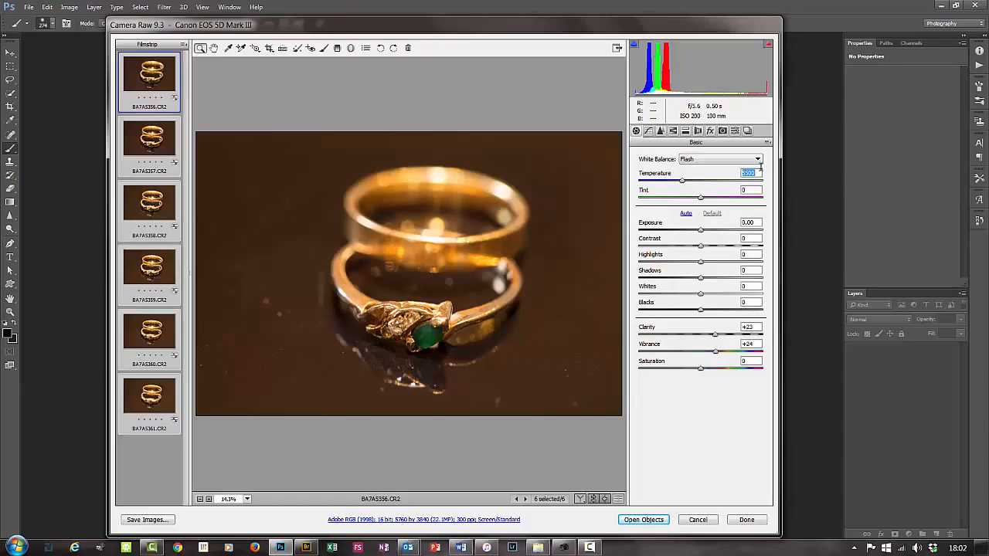
{"action": "type", "text": "4000"}
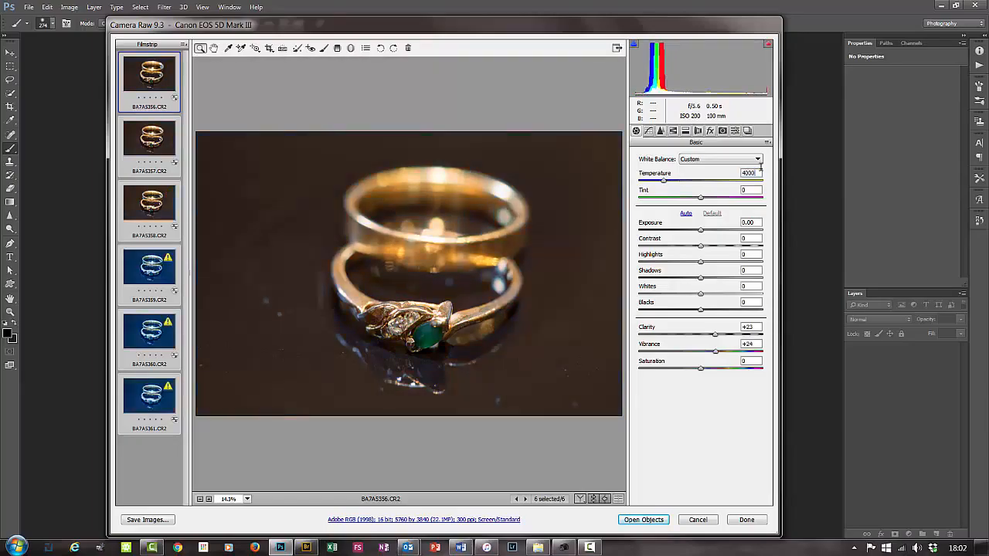
{"action": "key", "text": "BackSpace"}
{"action": "key", "text": "BackSpace"}
{"action": "key", "text": "BackSpace"}
{"action": "key", "text": "BackSpace"}
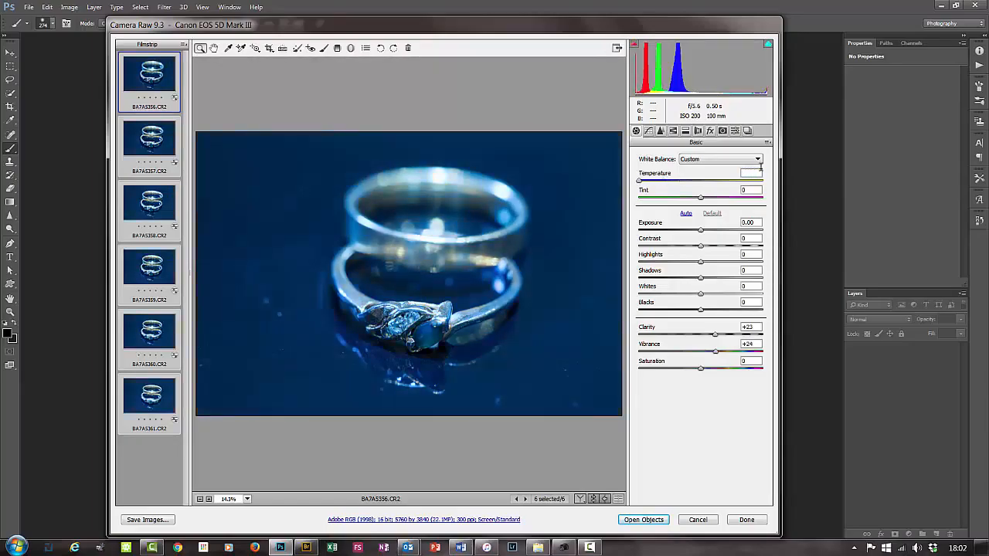
{"action": "type", "text": "5000"}
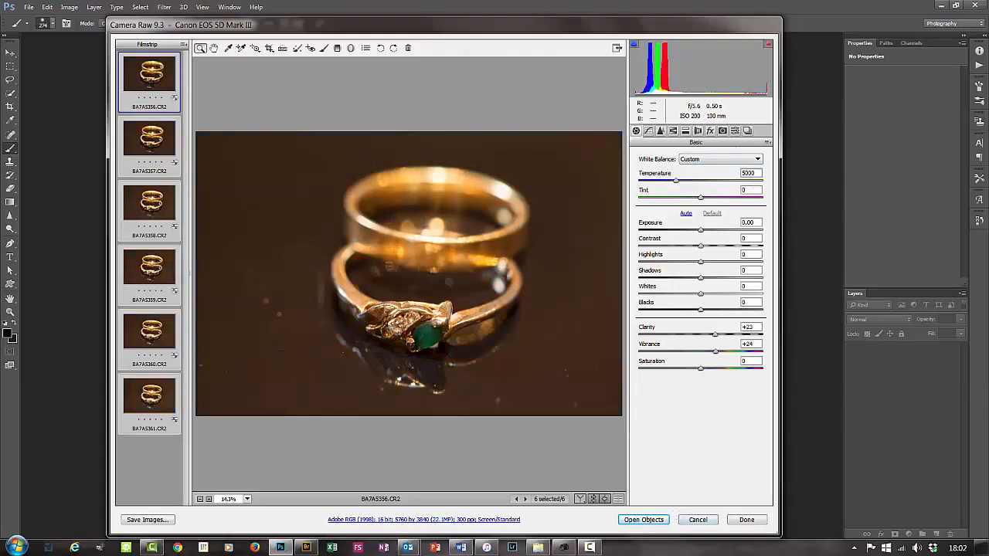
{"action": "left_click", "coordinate": [747, 520]}
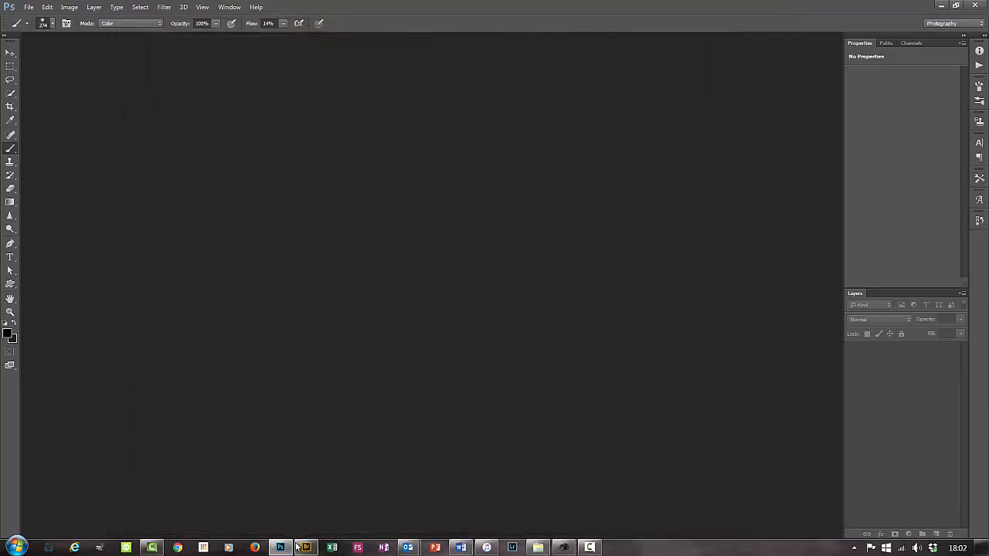
Switch to Bridge and load the six selected ring photos into Photoshop as layers of one document
{"action": "mouse_move", "coordinate": [301, 549]}
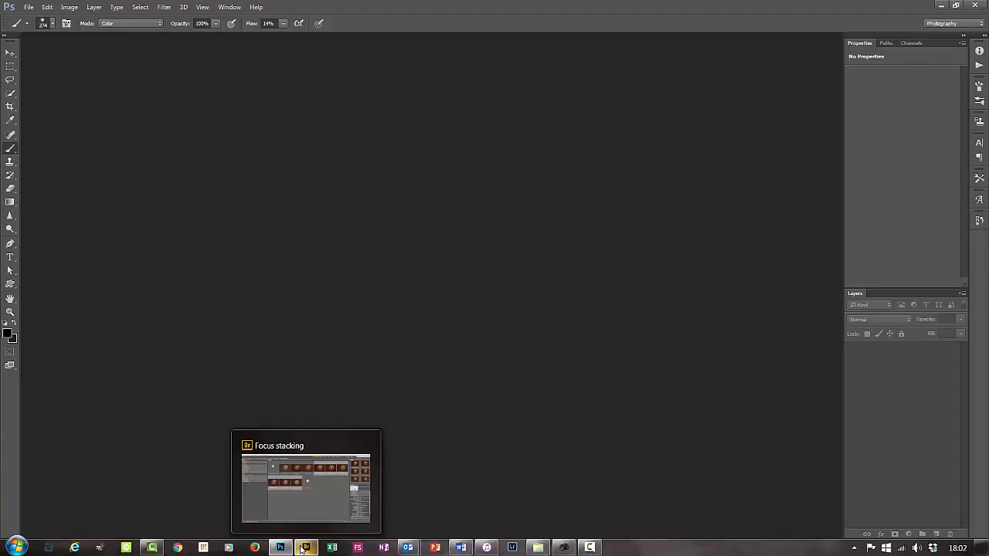
{"action": "left_click", "coordinate": [304, 548]}
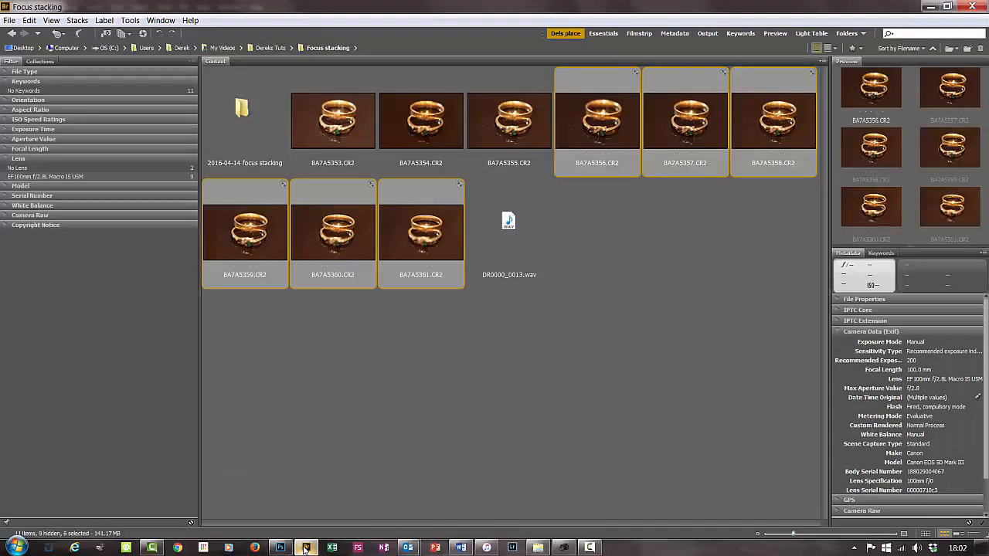
{"action": "right_click", "coordinate": [615, 123]}
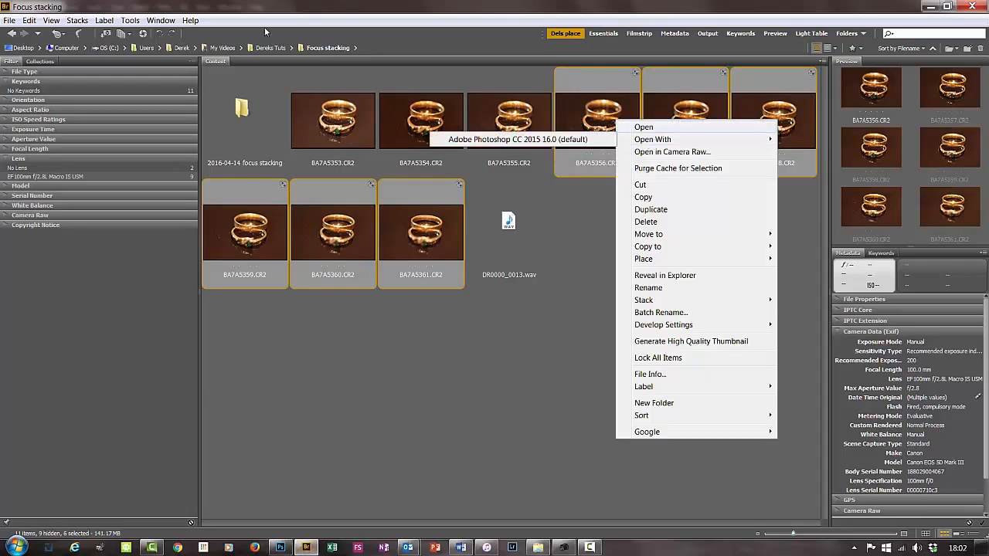
{"action": "left_click", "coordinate": [131, 21]}
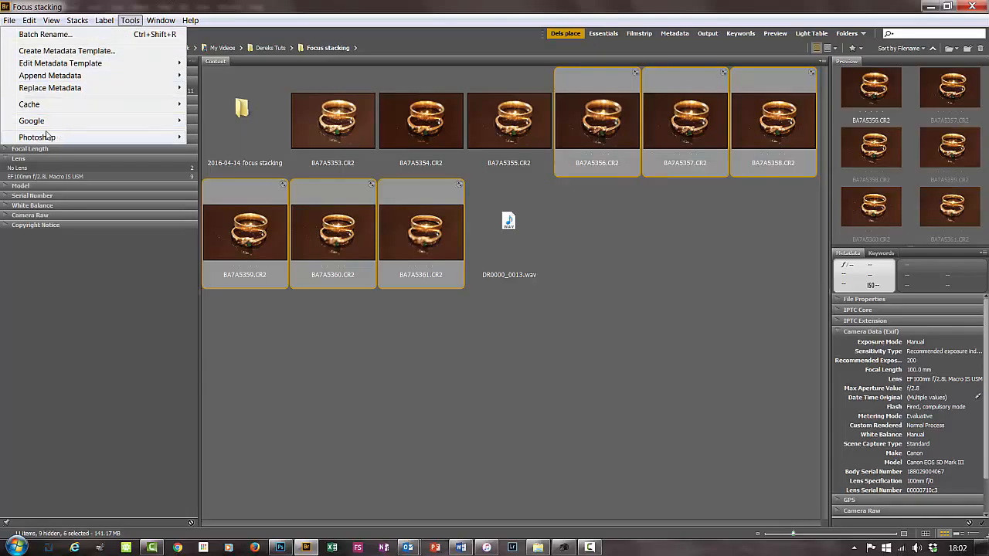
{"action": "mouse_move", "coordinate": [37, 141]}
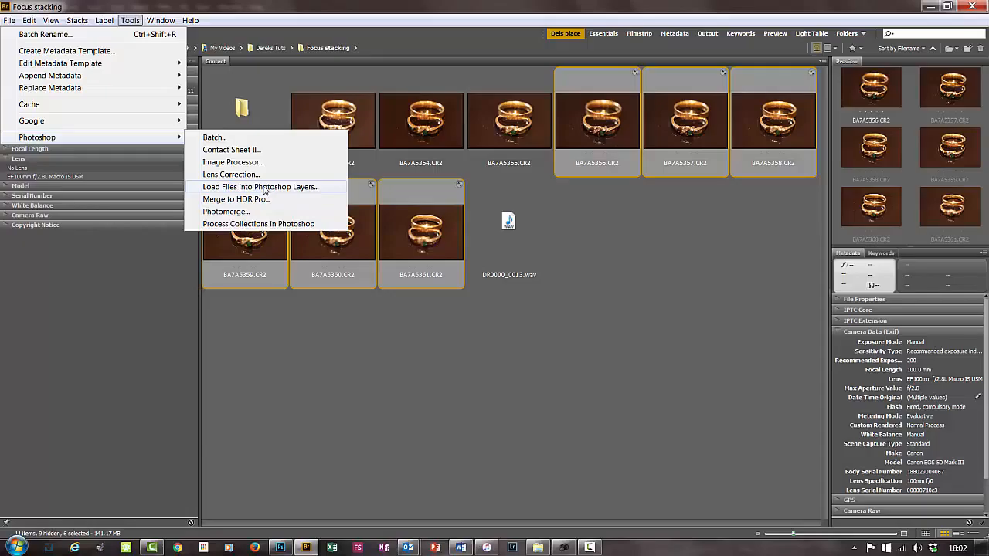
{"action": "left_click", "coordinate": [262, 188]}
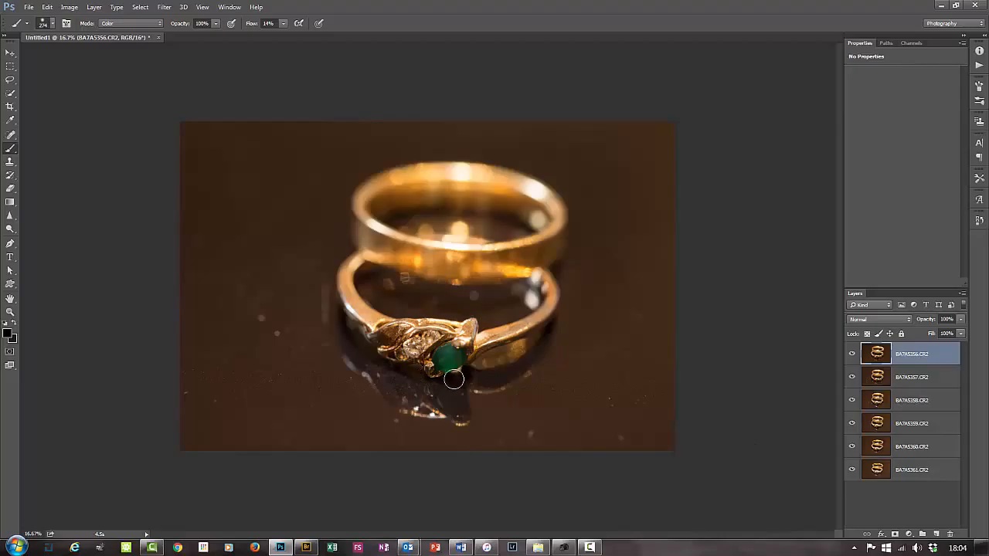
Hide the layers one by one from BA7A5356.CR2 down to compare framing and focus, and make them all visible again
{"action": "key", "text": "ctrl+plus"}
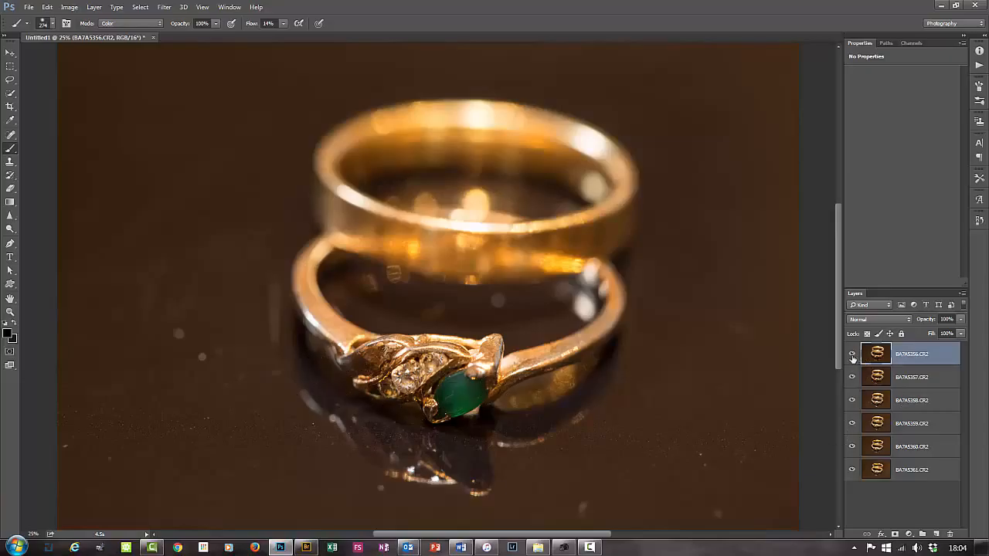
{"action": "left_click", "coordinate": [852, 355]}
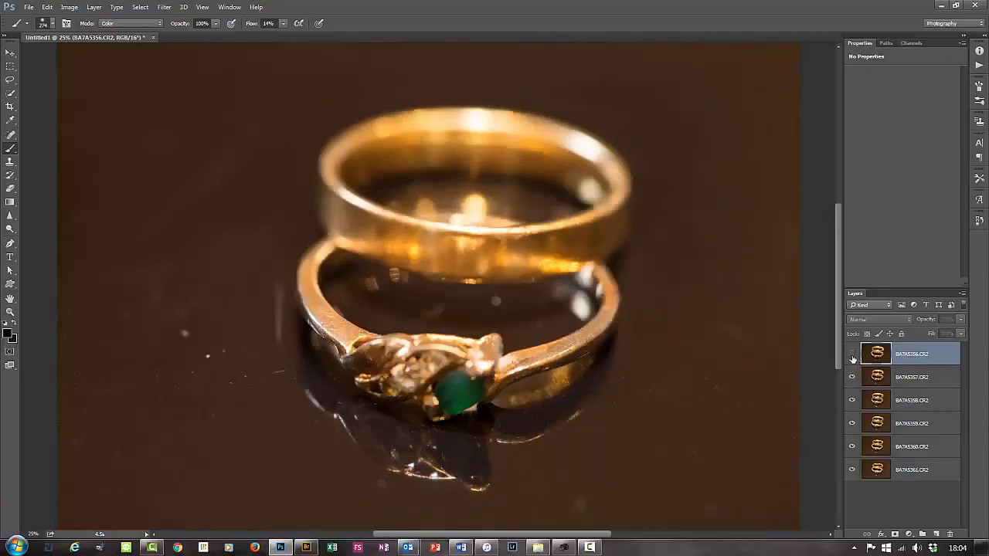
{"action": "left_click", "coordinate": [853, 378]}
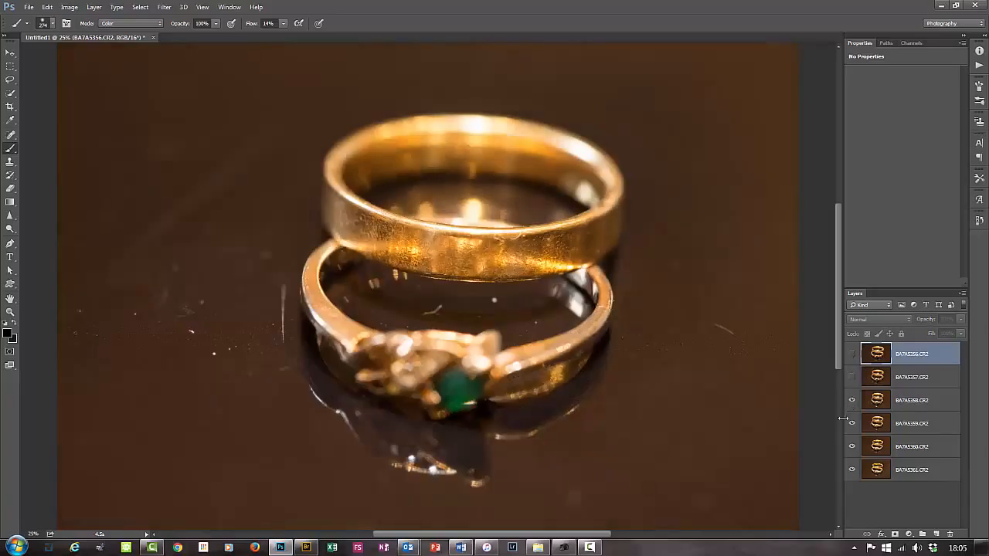
{"action": "left_click", "coordinate": [853, 400]}
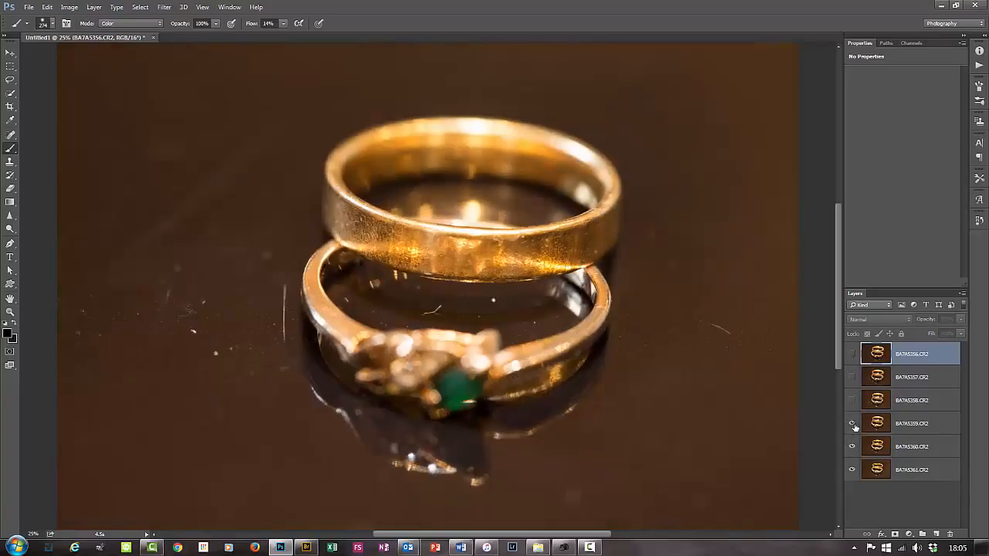
{"action": "left_click", "coordinate": [852, 423]}
{"action": "left_click", "coordinate": [852, 447]}
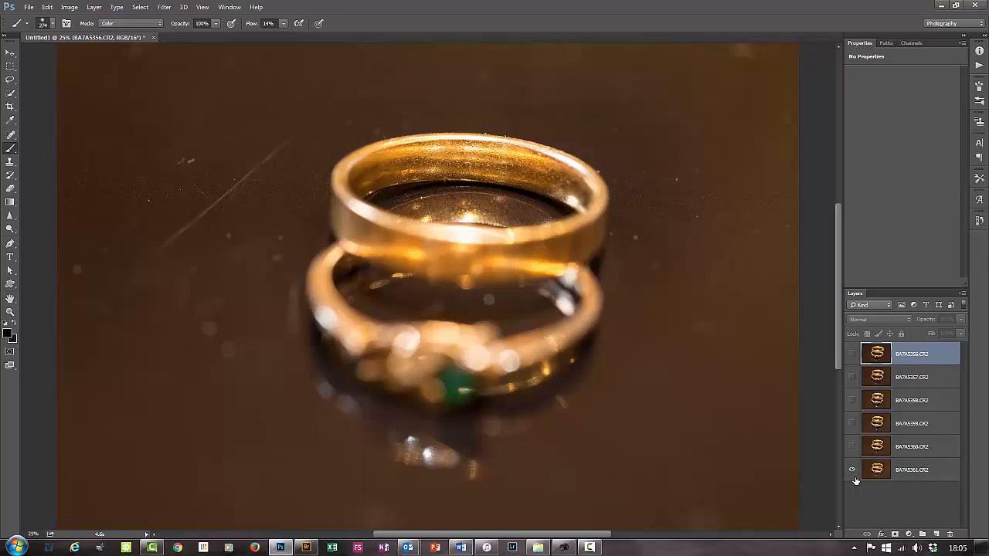
{"action": "left_click", "coordinate": [853, 472]}
{"action": "left_click", "coordinate": [852, 472]}
{"action": "left_click", "coordinate": [852, 447]}
{"action": "left_click", "coordinate": [852, 423]}
{"action": "left_click", "coordinate": [852, 400]}
{"action": "left_click", "coordinate": [852, 377]}
{"action": "left_click", "coordinate": [852, 353]}
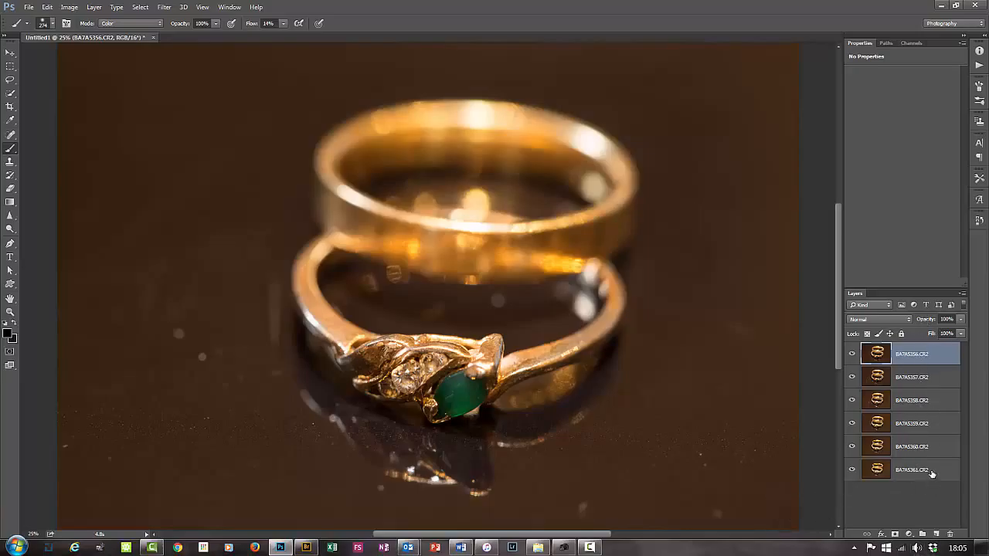
Select all six layers and auto-align them with the Auto projection
{"action": "left_click", "coordinate": [931, 471], "text": "shift"}
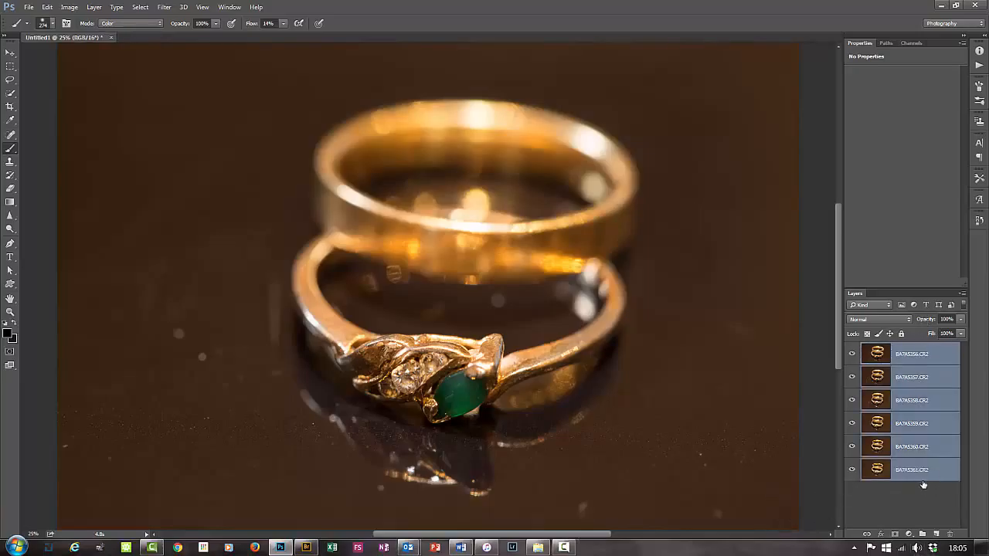
{"action": "left_click", "coordinate": [47, 7]}
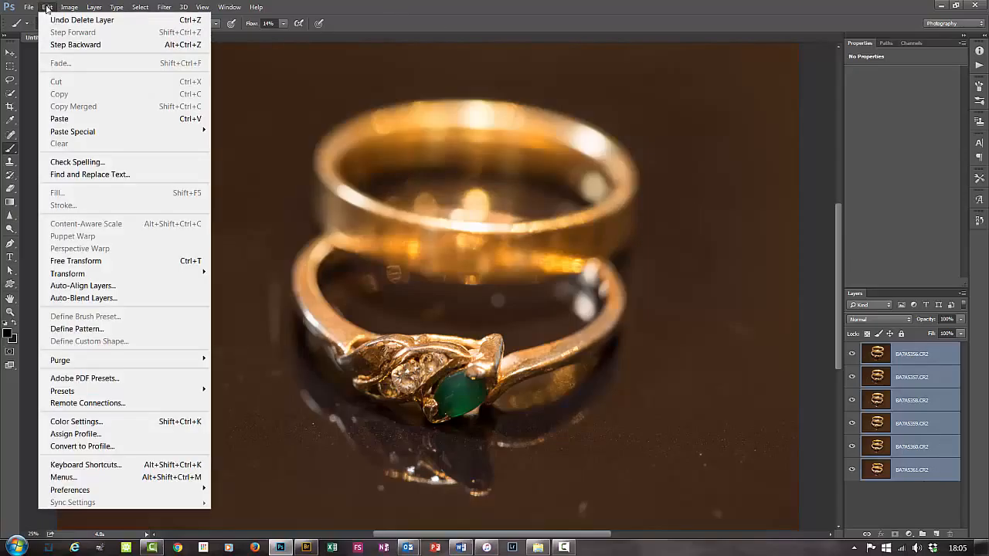
{"action": "left_click", "coordinate": [117, 287]}
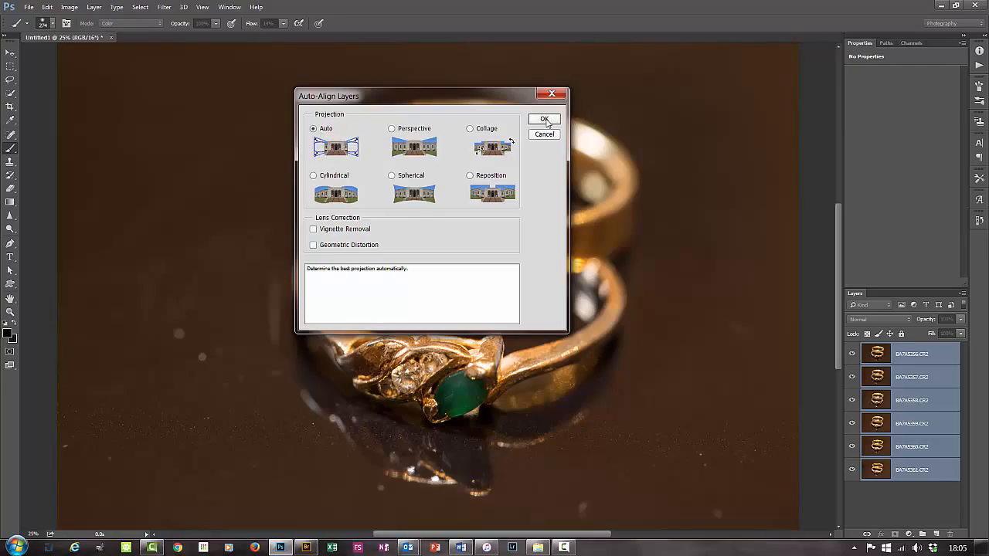
{"action": "left_click", "coordinate": [545, 120]}
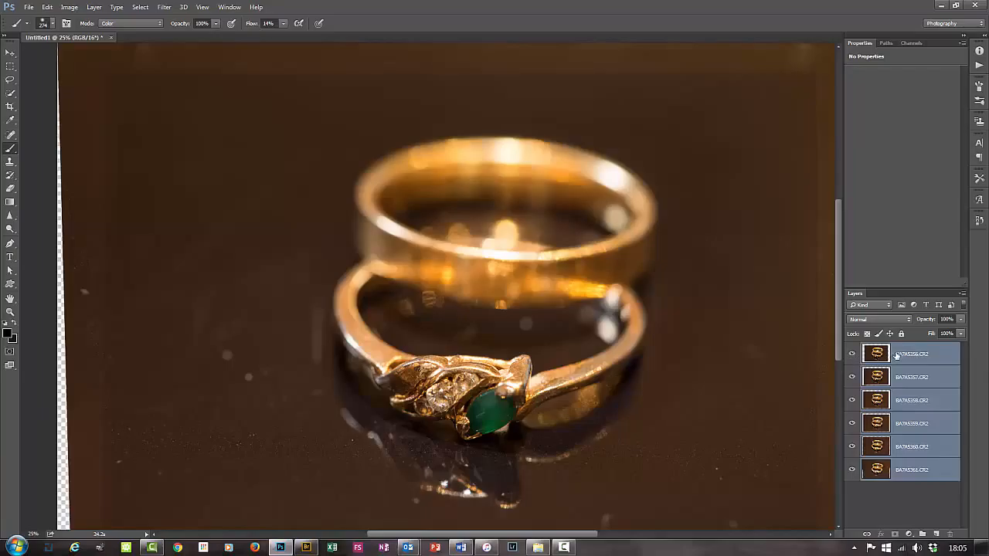
Check the alignment by hiding the aligned layers in turn from BA7A5356.CR2 to BA7A5361.CR2, and restore their visibility
{"action": "left_click", "coordinate": [923, 356]}
{"action": "left_click", "coordinate": [885, 380]}
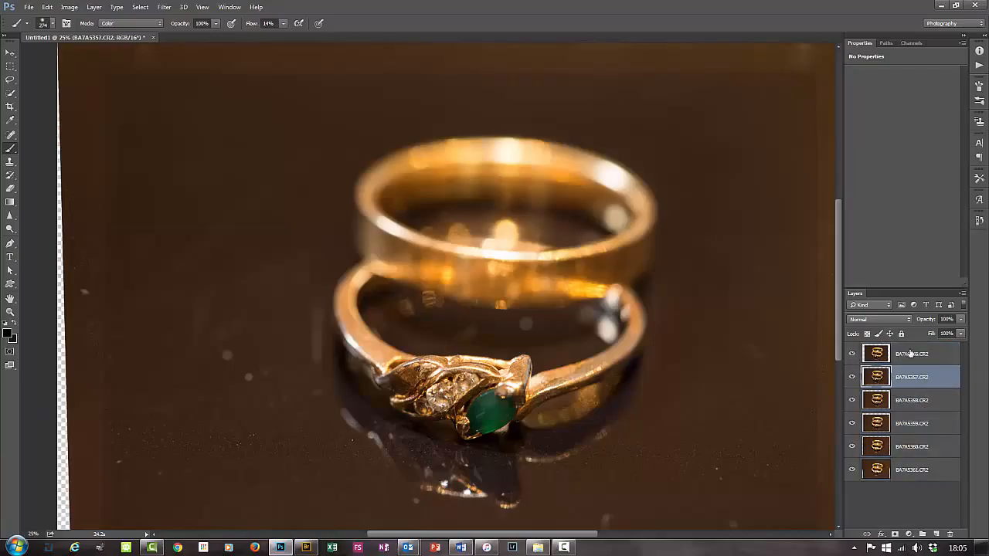
{"action": "left_click", "coordinate": [911, 353]}
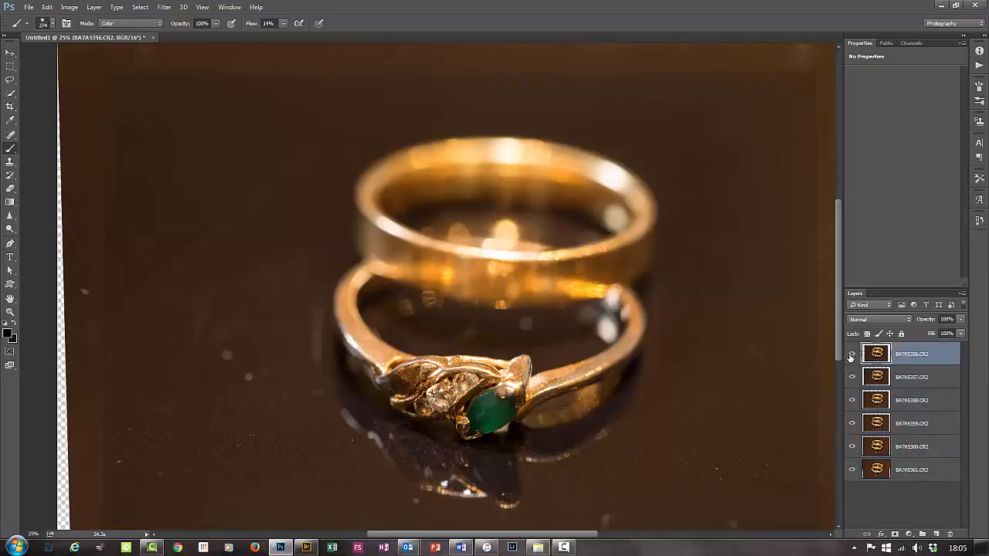
{"action": "left_click", "coordinate": [851, 354]}
{"action": "left_click", "coordinate": [851, 377]}
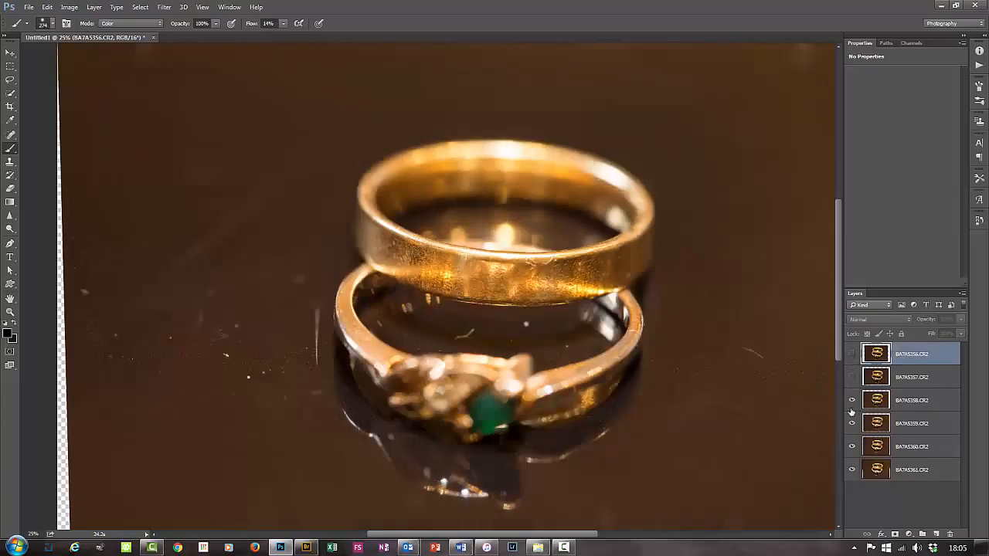
{"action": "left_click", "coordinate": [851, 400]}
{"action": "left_click", "coordinate": [852, 423]}
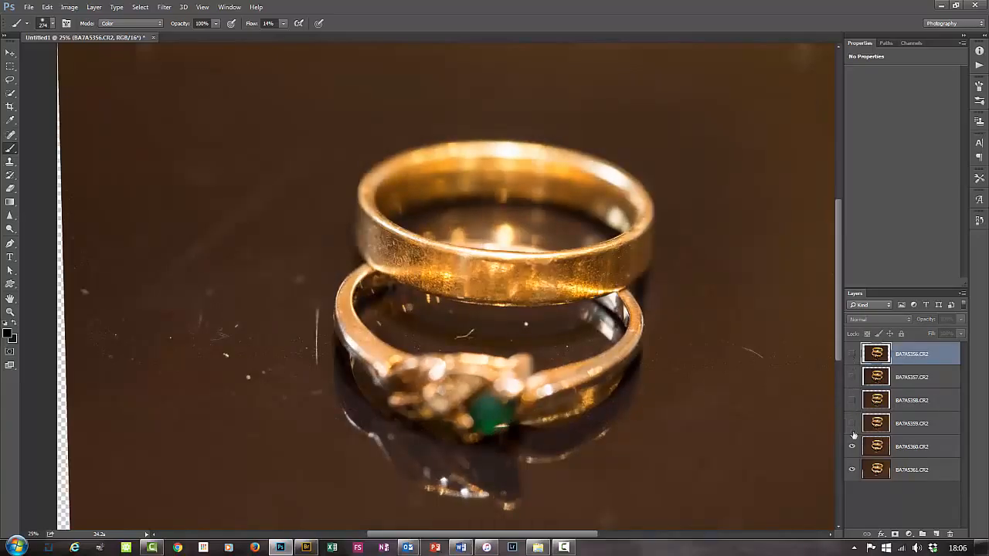
{"action": "left_click", "coordinate": [851, 446]}
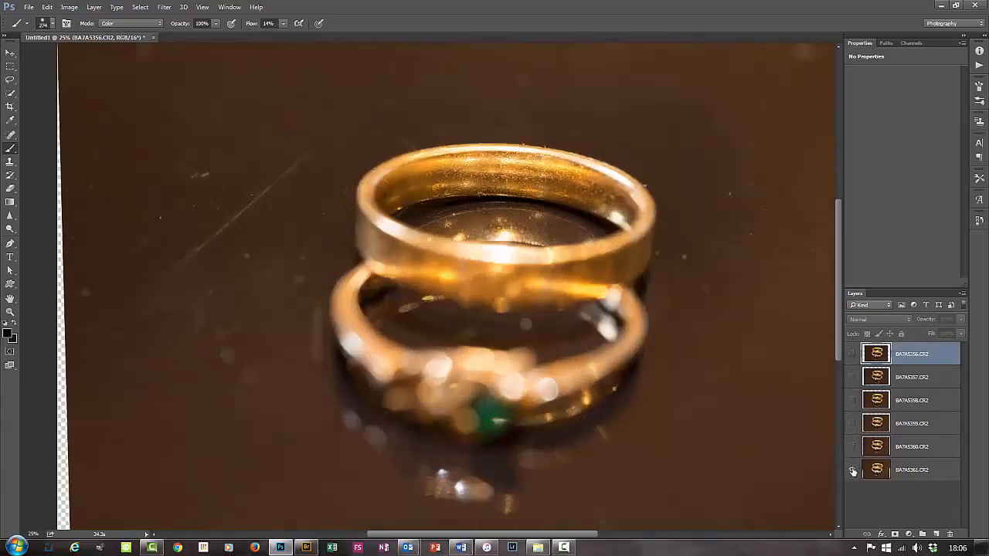
{"action": "left_click", "coordinate": [851, 469]}
{"action": "left_click", "coordinate": [851, 354]}
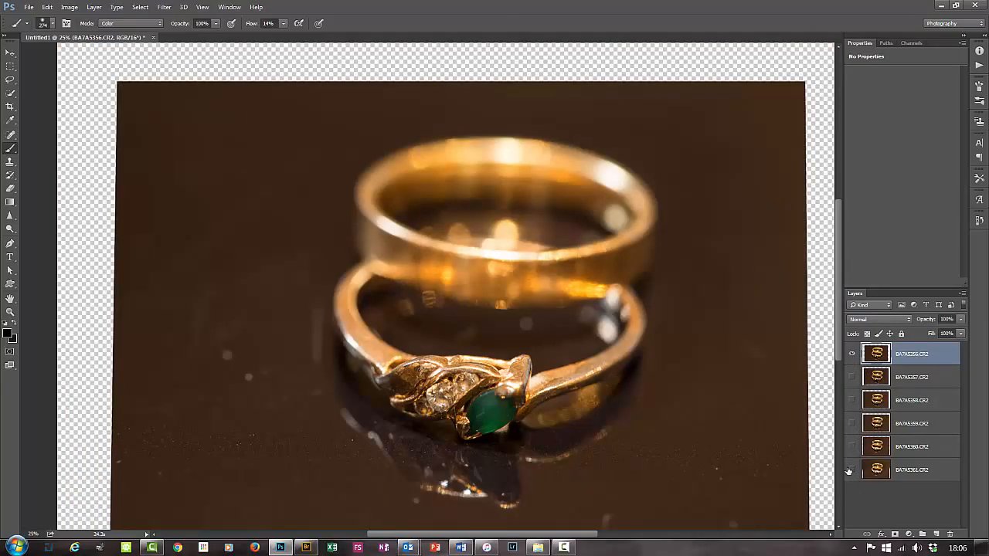
{"action": "left_click", "coordinate": [851, 469]}
{"action": "left_click_drag", "start_coordinate": [851, 446], "coordinate": [851, 377]}
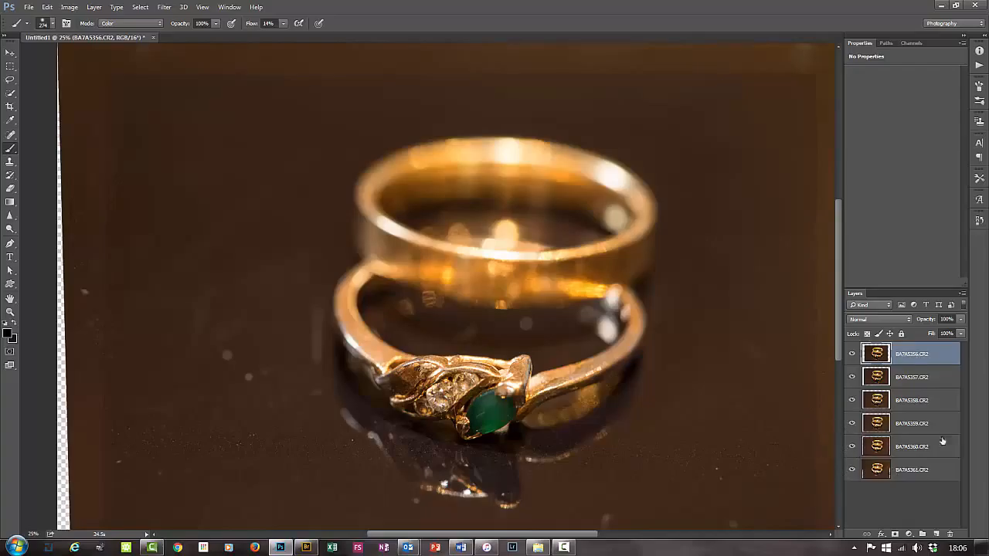
Select all six aligned layers and auto-blend them as Stack Images with Seamless Tones and Colors and Content Aware Fill Transparent Areas
{"action": "left_click", "coordinate": [925, 377]}
{"action": "left_click", "coordinate": [921, 357]}
{"action": "left_click", "coordinate": [931, 475], "text": "shift"}
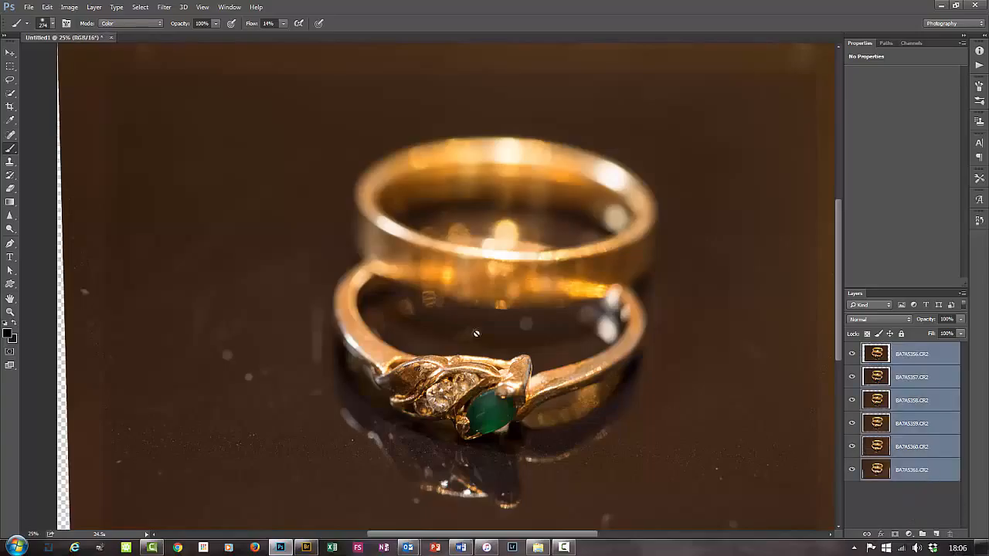
{"action": "left_click", "coordinate": [48, 7]}
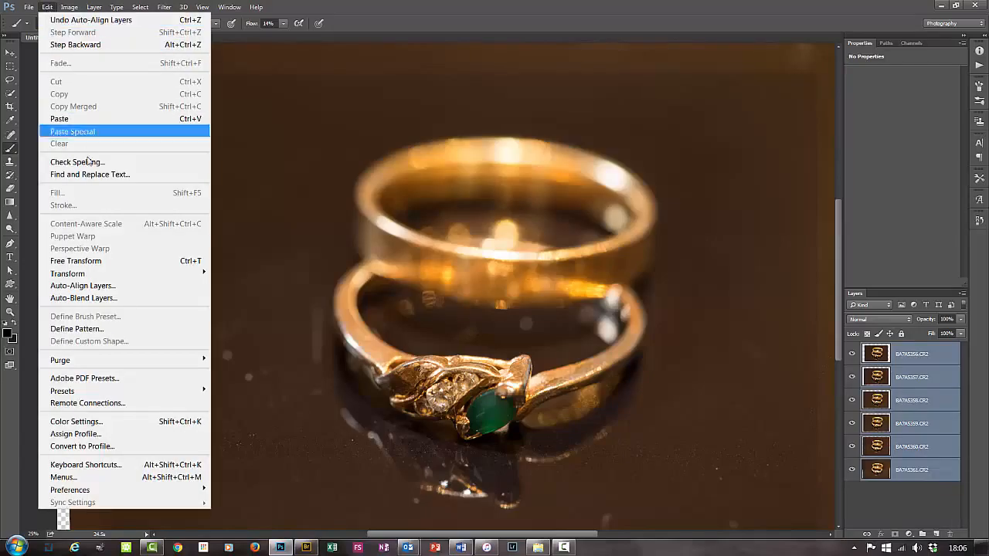
{"action": "left_click", "coordinate": [112, 298]}
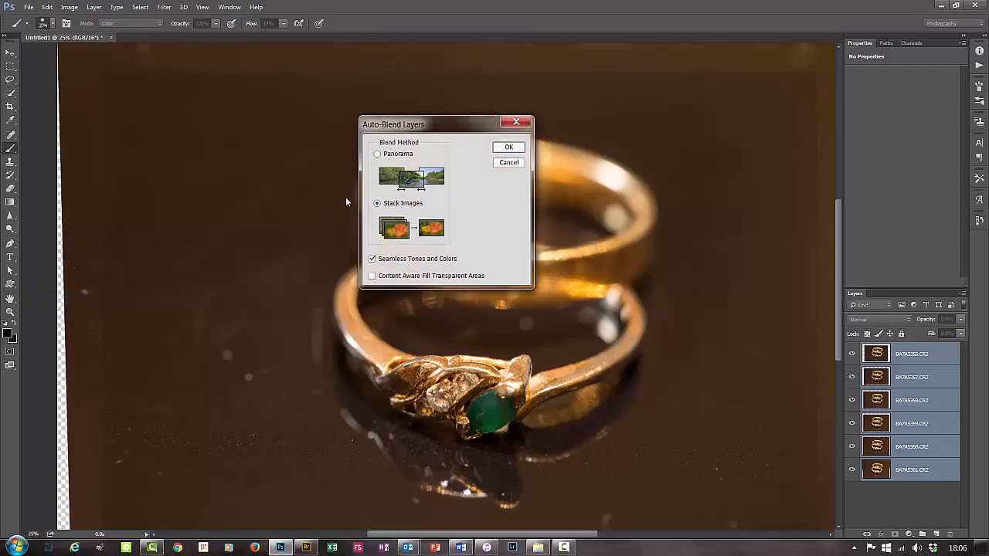
{"action": "left_click", "coordinate": [373, 276]}
{"action": "left_click", "coordinate": [508, 148]}
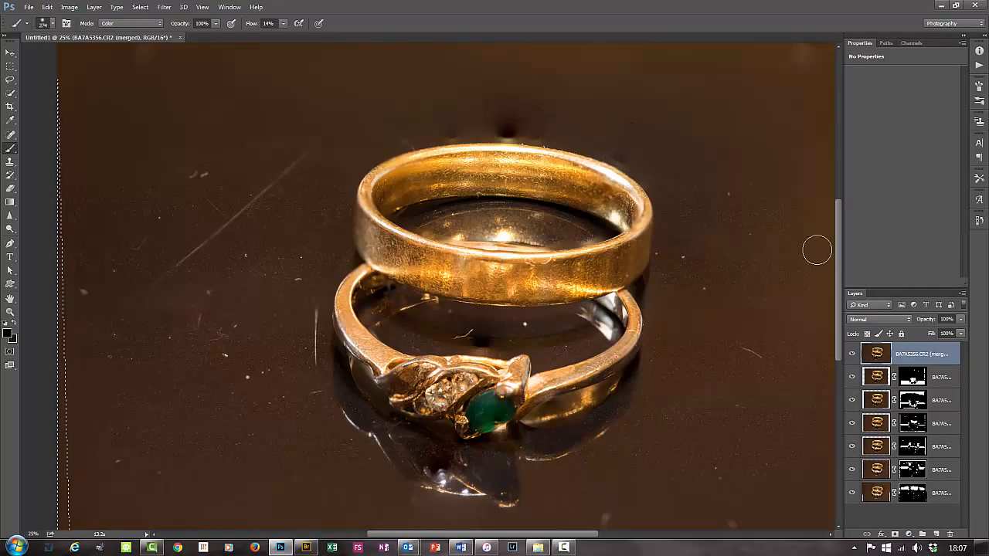
Toggle the visibility of the merged layer and the masked BA7A5356.CR2 layer to examine which areas that photo contributes to the blend
{"action": "left_click", "coordinate": [851, 355]}
{"action": "left_click", "coordinate": [852, 355]}
{"action": "left_click", "coordinate": [851, 377]}
{"action": "left_click", "coordinate": [851, 377]}
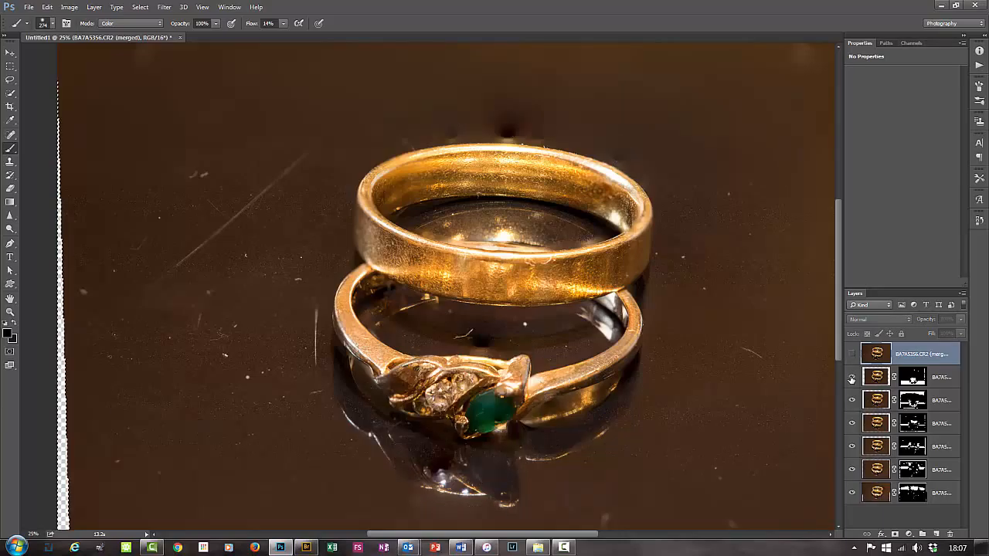
{"action": "left_click", "coordinate": [851, 377]}
{"action": "left_click", "coordinate": [851, 377]}
{"action": "left_click", "coordinate": [851, 377]}
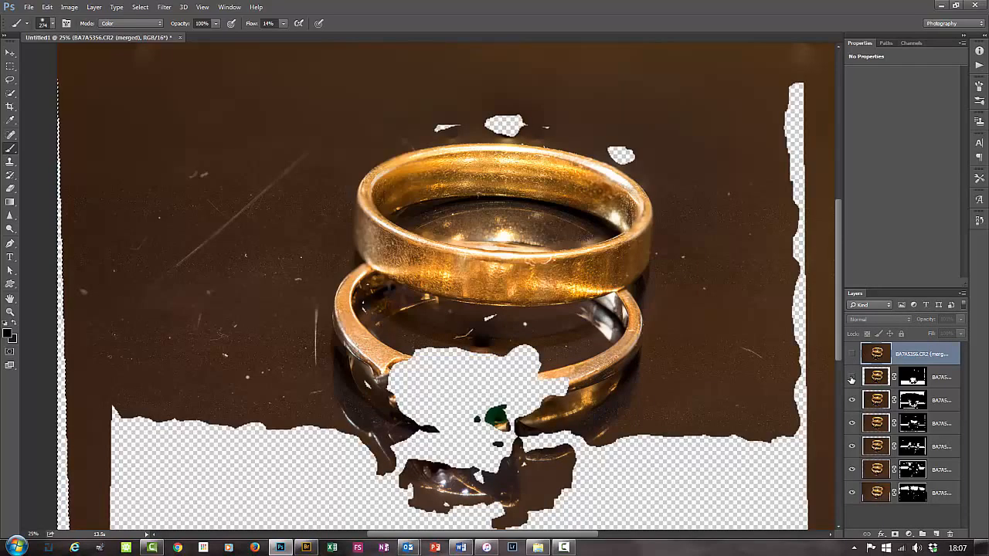
{"action": "left_click", "coordinate": [851, 377]}
{"action": "left_click", "coordinate": [852, 377]}
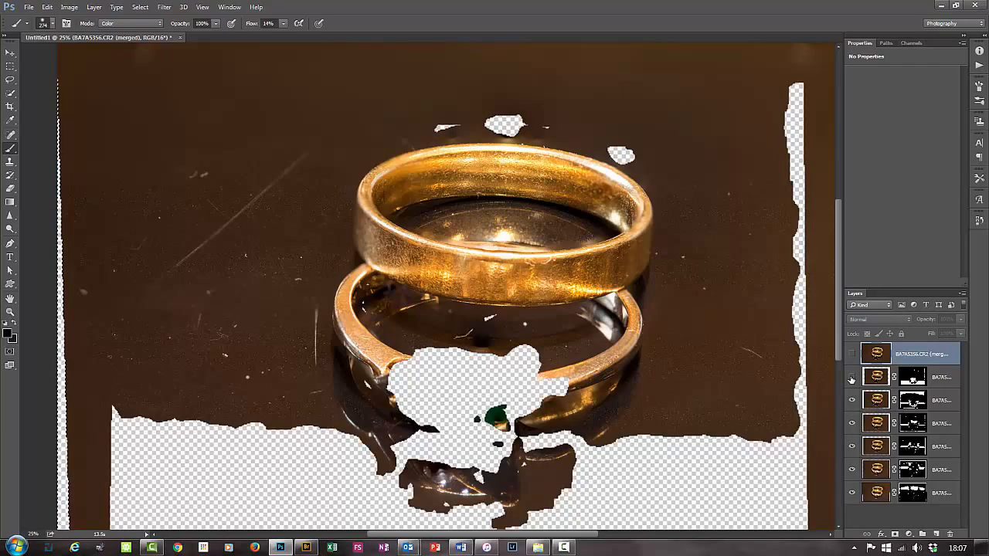
{"action": "left_click", "coordinate": [851, 377]}
{"action": "left_click", "coordinate": [851, 377]}
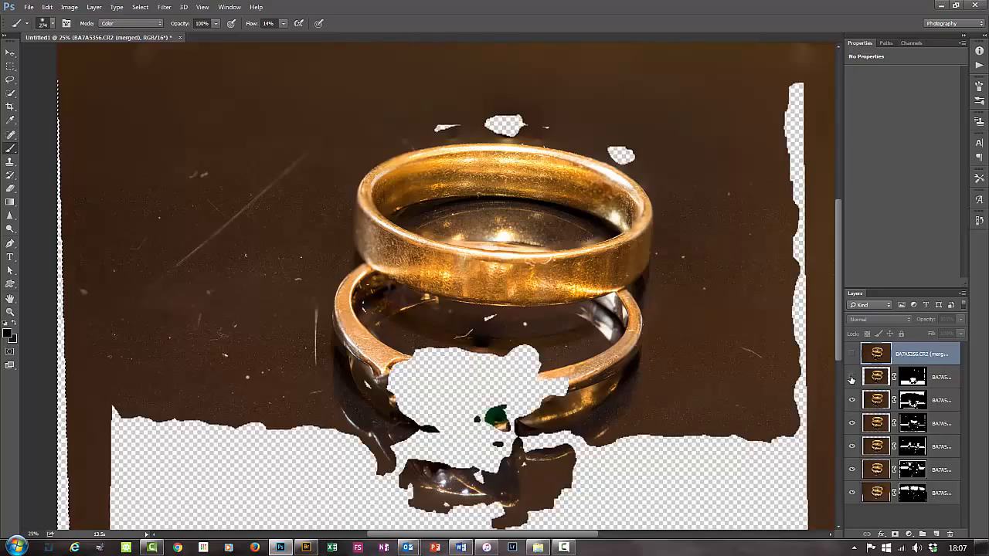
{"action": "left_click", "coordinate": [852, 354]}
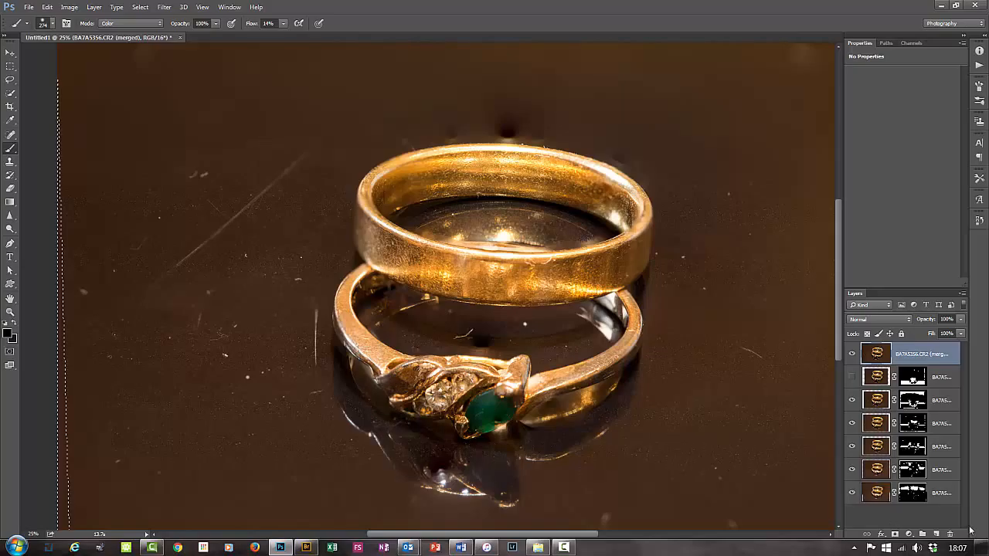
Disable the layer masks on all six source layers and hide the merged layer
{"action": "left_click", "coordinate": [912, 492]}
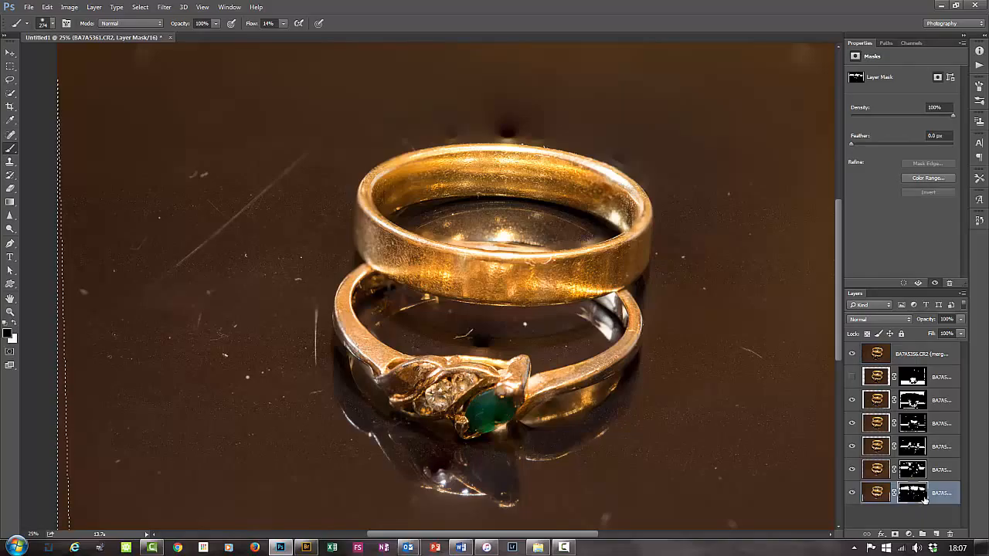
{"action": "left_click", "coordinate": [920, 494], "text": "shift"}
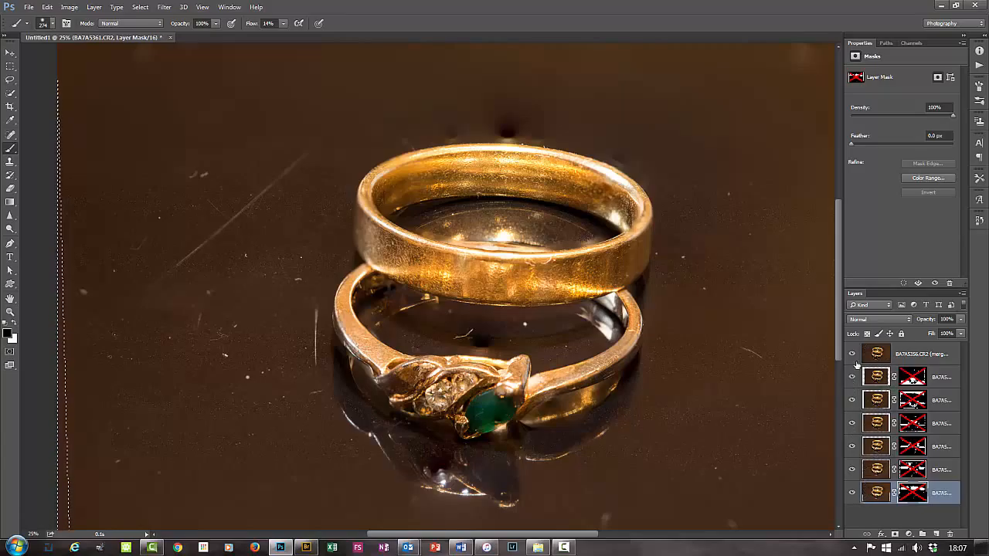
{"action": "left_click", "coordinate": [852, 354]}
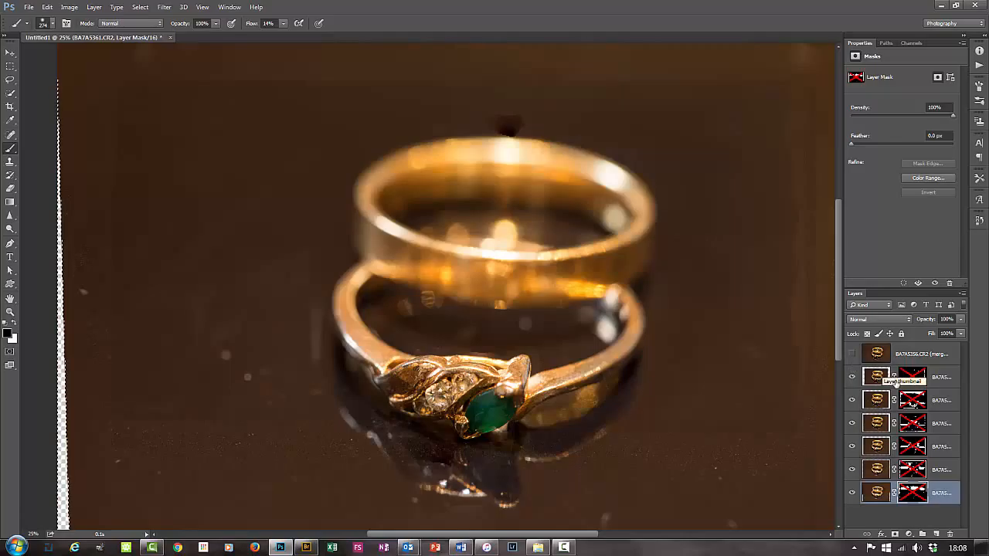
Stamp the visible layers into a new layer above BA7A5356.CR2 and toggle the merged layer to compare the single shot with the stack
{"action": "left_click", "coordinate": [941, 383]}
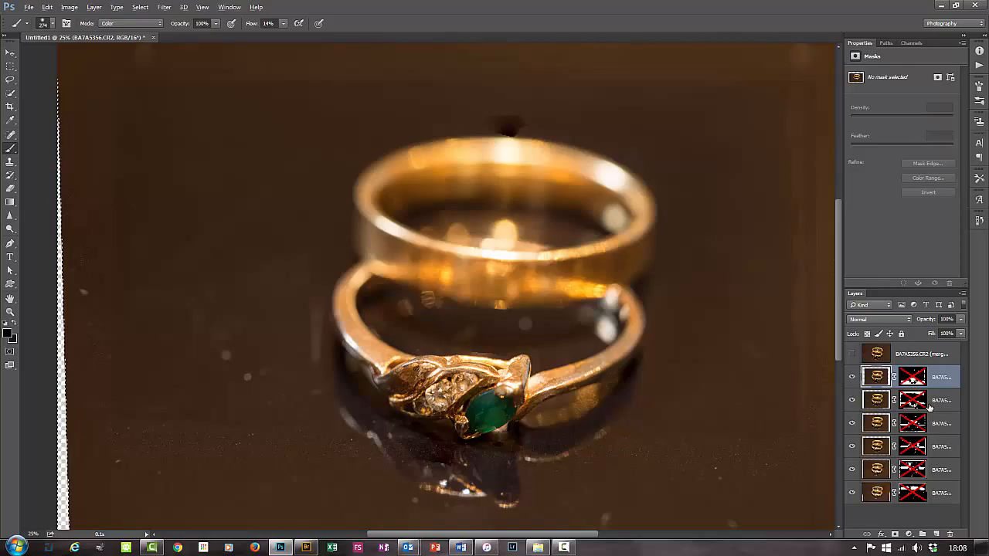
{"action": "key", "text": "ctrl+shift+alt+e"}
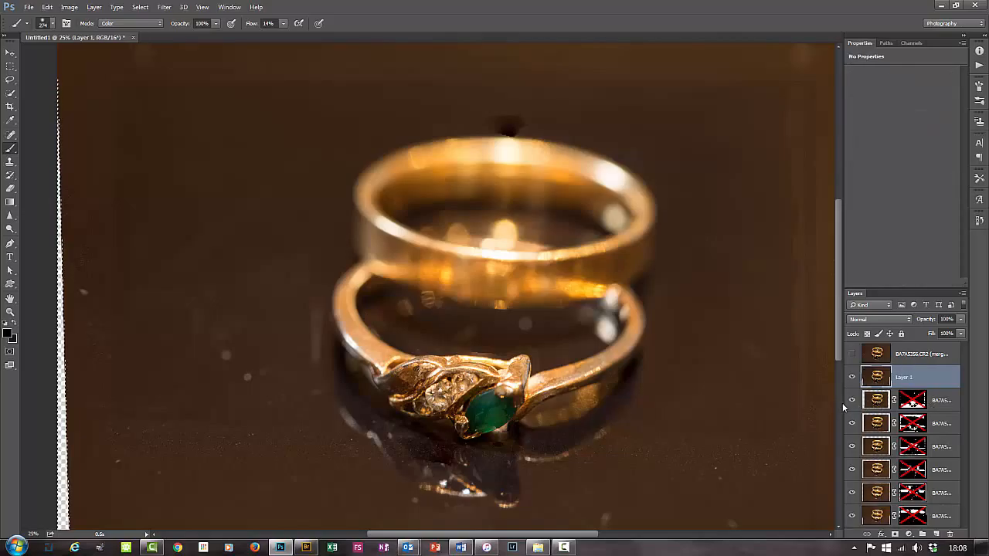
{"action": "left_click", "coordinate": [853, 353]}
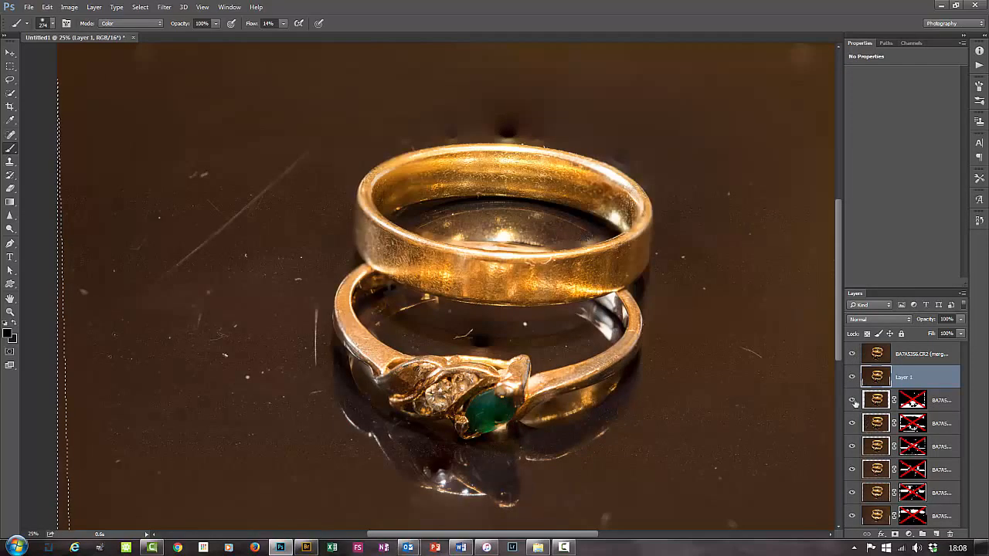
{"action": "left_click", "coordinate": [853, 353]}
{"action": "left_click", "coordinate": [853, 353]}
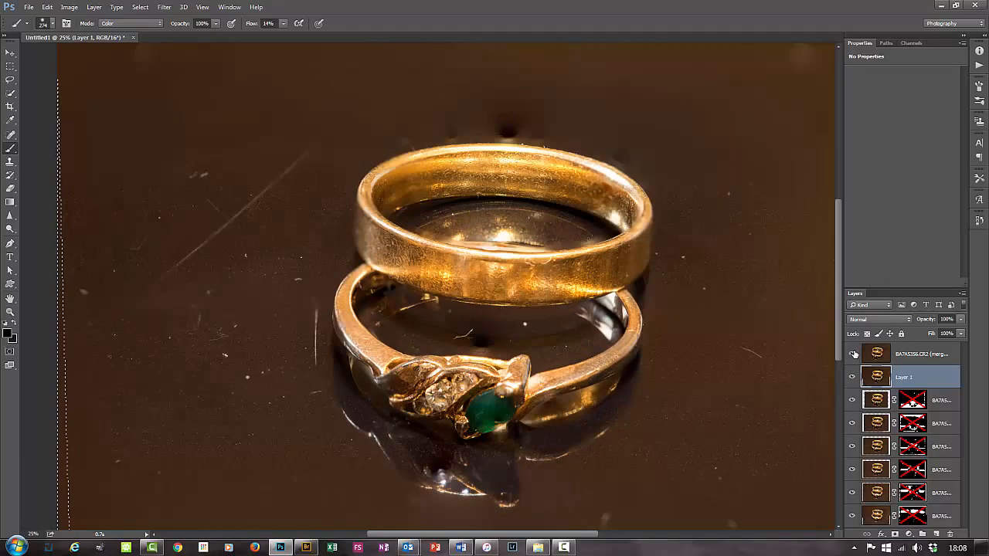
{"action": "left_click", "coordinate": [853, 353]}
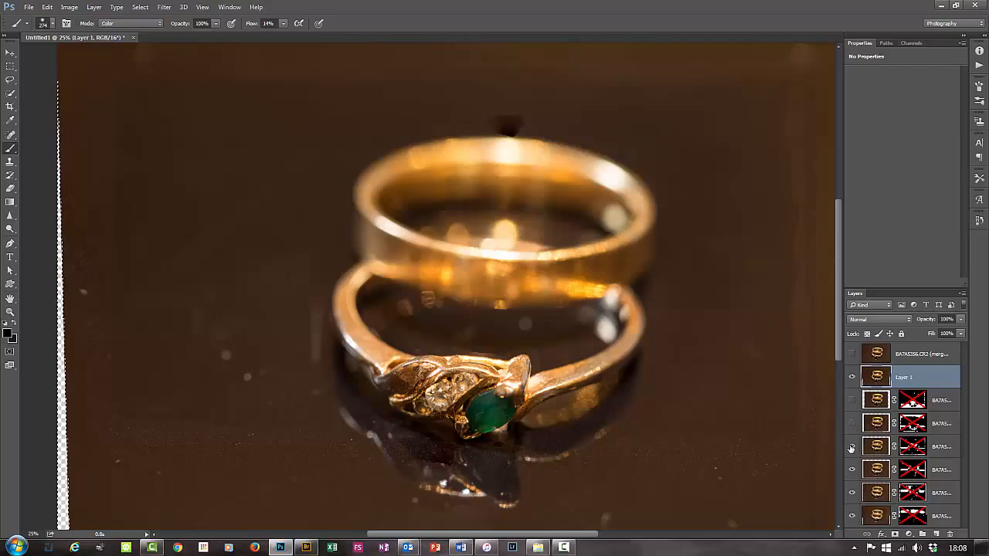
Hide the stamped single-shot layer, and select and show the merged layer
{"action": "left_click", "coordinate": [852, 376]}
{"action": "left_click", "coordinate": [907, 353]}
{"action": "left_click", "coordinate": [853, 353]}
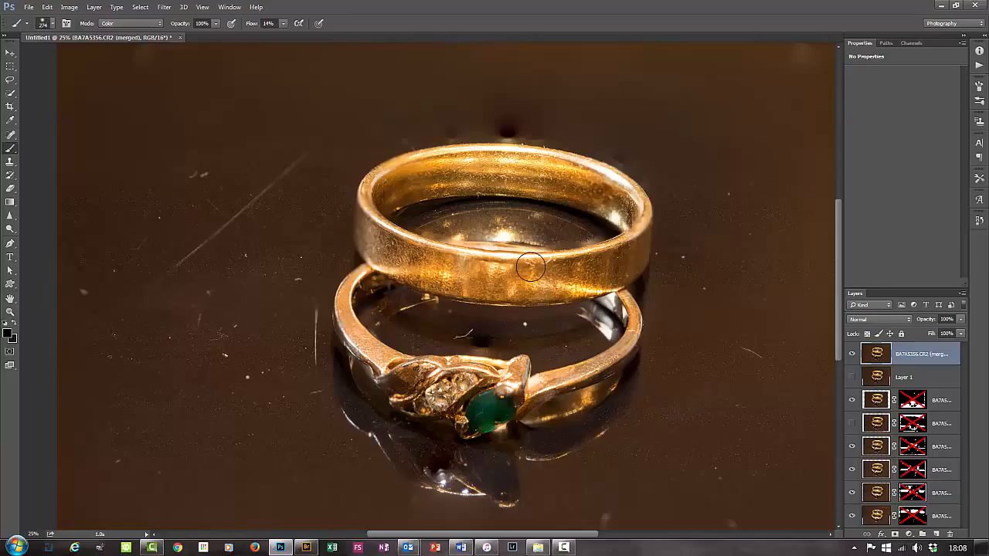
Add a new empty layer above the merged one and paint background brown over the dark halos behind the gold band's rear rim
{"action": "key", "text": "ctrl+minus"}
{"action": "scroll", "coordinate": [532, 267], "scroll_direction": "up", "scroll_amount": 3}
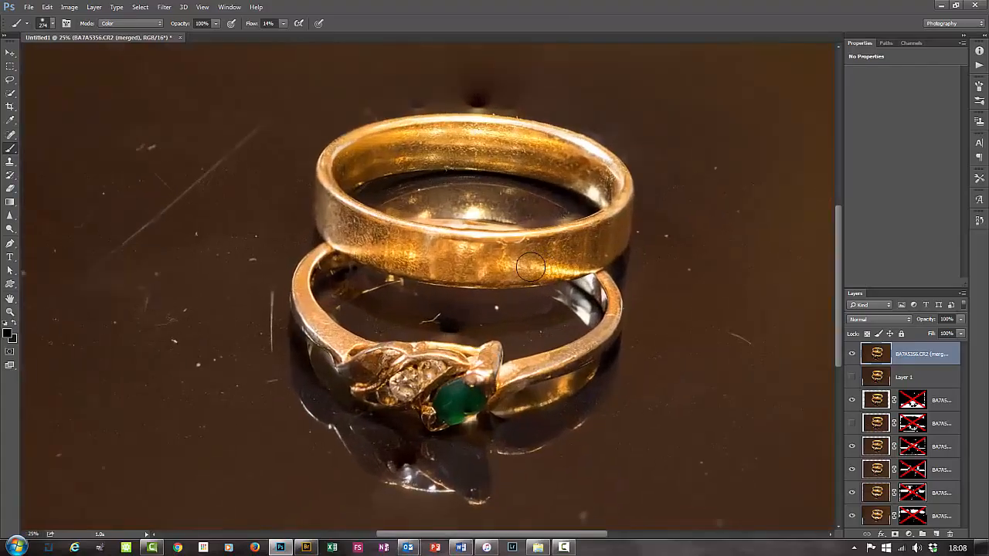
{"action": "scroll", "coordinate": [532, 267], "scroll_direction": "up", "scroll_amount": 2}
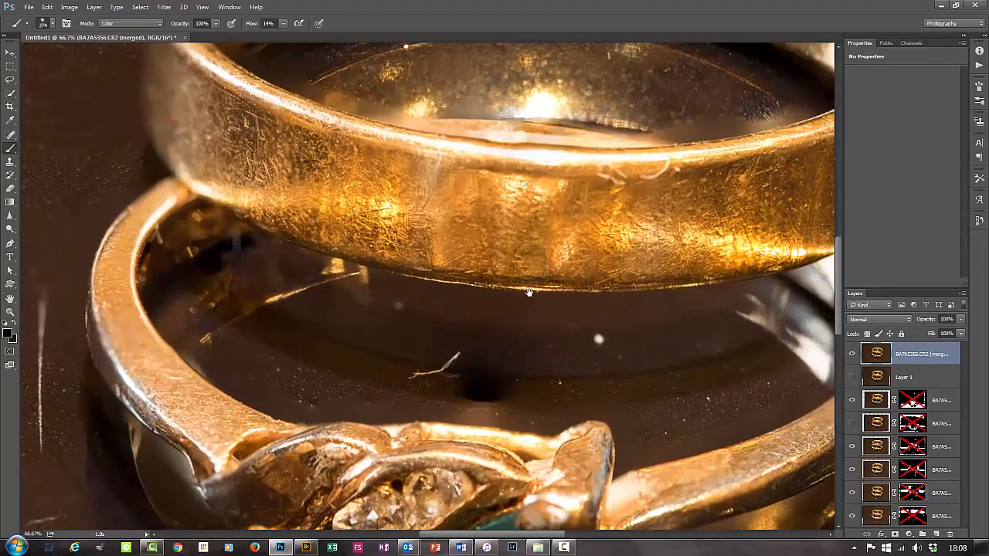
{"action": "left_click_drag", "start_coordinate": [533, 204], "coordinate": [522, 433]}
{"action": "left_click_drag", "start_coordinate": [512, 174], "coordinate": [506, 345]}
{"action": "left_click_drag", "start_coordinate": [394, 191], "coordinate": [364, 239]}
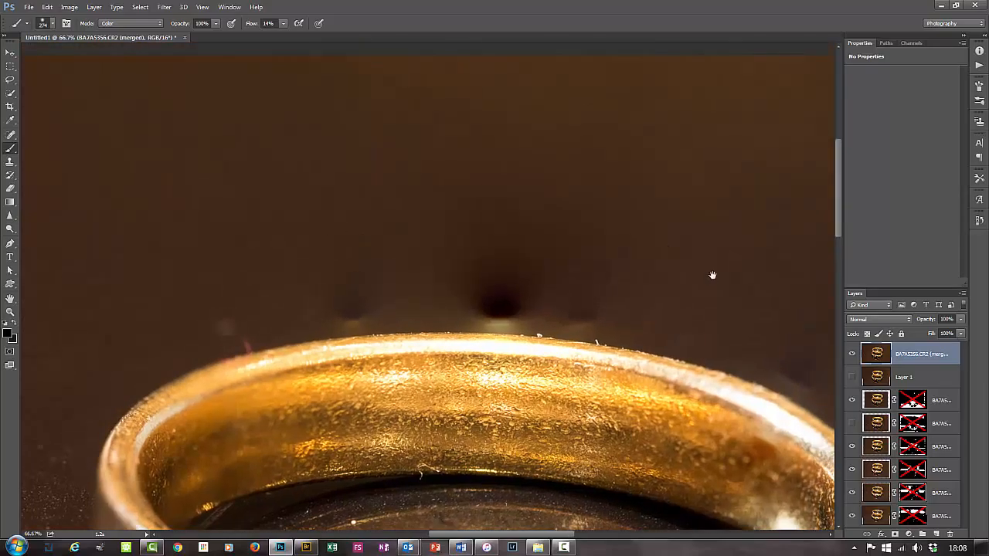
{"action": "left_click", "coordinate": [936, 534]}
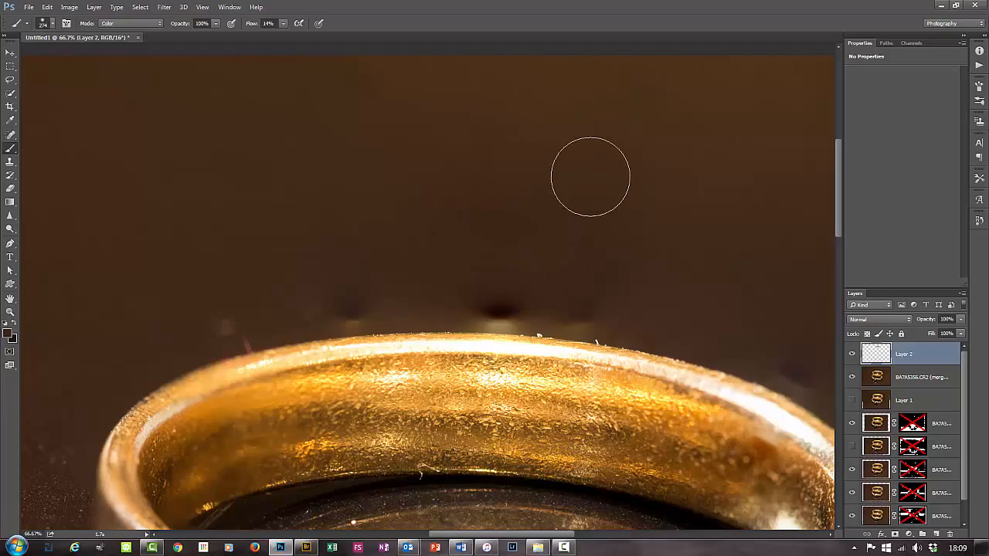
{"action": "mouse_move", "coordinate": [627, 153]}
{"action": "left_mouse_down"}
{"action": "mouse_move", "coordinate": [589, 161]}
{"action": "mouse_move", "coordinate": [590, 124]}
{"action": "left_mouse_up"}
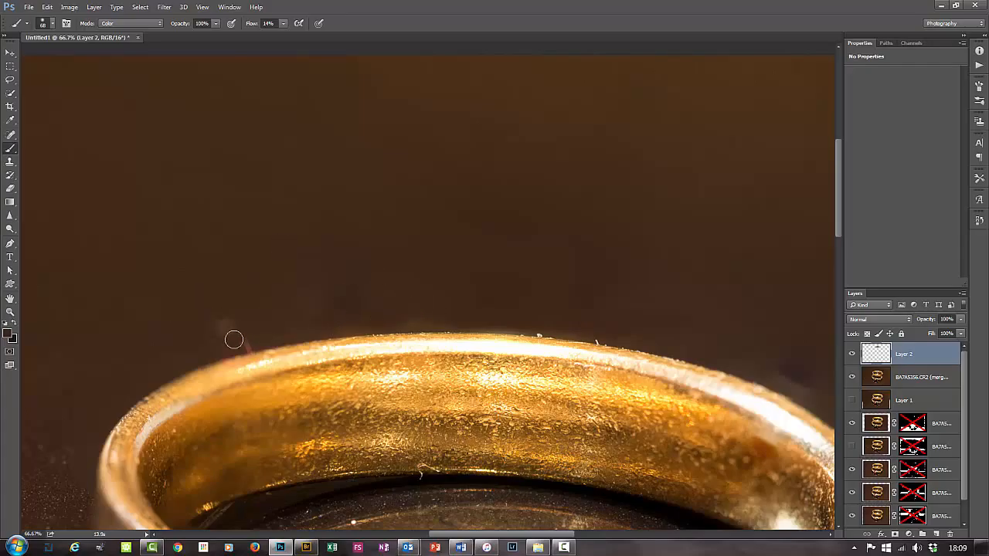
Paint out the remaining specks and glow just outside the band's rear rim with a 68 px brush and sampled background colour
{"action": "mouse_move", "coordinate": [233, 340]}
{"action": "left_mouse_down"}
{"action": "mouse_move", "coordinate": [258, 339]}
{"action": "mouse_move", "coordinate": [194, 322]}
{"action": "mouse_move", "coordinate": [252, 333]}
{"action": "mouse_move", "coordinate": [239, 342]}
{"action": "mouse_move", "coordinate": [320, 300]}
{"action": "mouse_move", "coordinate": [353, 258]}
{"action": "mouse_move", "coordinate": [441, 308]}
{"action": "left_mouse_up"}
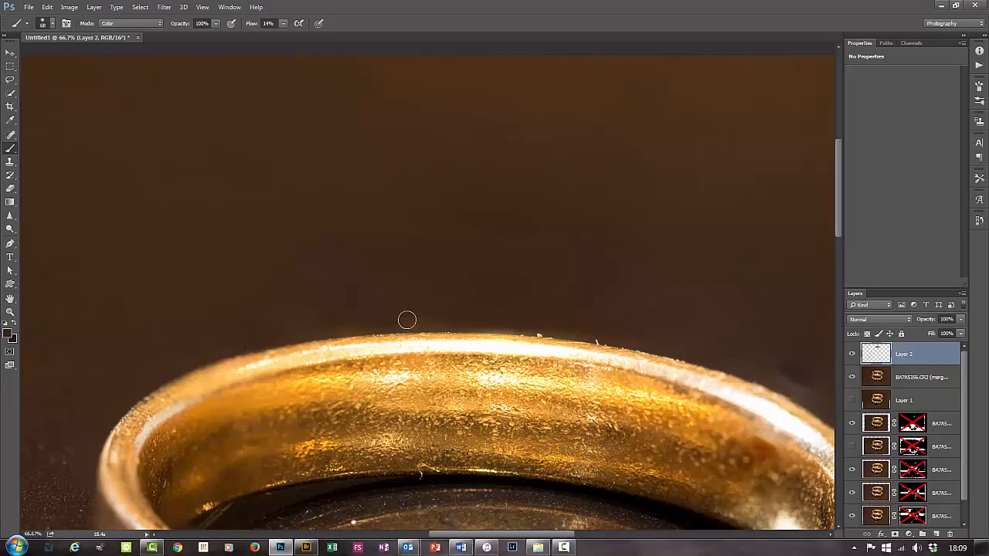
{"action": "mouse_move", "coordinate": [319, 327]}
{"action": "left_mouse_down"}
{"action": "mouse_move", "coordinate": [314, 296]}
{"action": "mouse_move", "coordinate": [309, 306]}
{"action": "left_mouse_up"}
{"action": "left_click", "coordinate": [203, 324], "text": "alt"}
{"action": "mouse_move", "coordinate": [216, 342]}
{"action": "left_mouse_down"}
{"action": "mouse_move", "coordinate": [377, 317]}
{"action": "mouse_move", "coordinate": [336, 329]}
{"action": "mouse_move", "coordinate": [483, 314]}
{"action": "mouse_move", "coordinate": [492, 322]}
{"action": "mouse_move", "coordinate": [407, 306]}
{"action": "mouse_move", "coordinate": [769, 342]}
{"action": "left_mouse_up"}
{"action": "key", "text": "alt"}
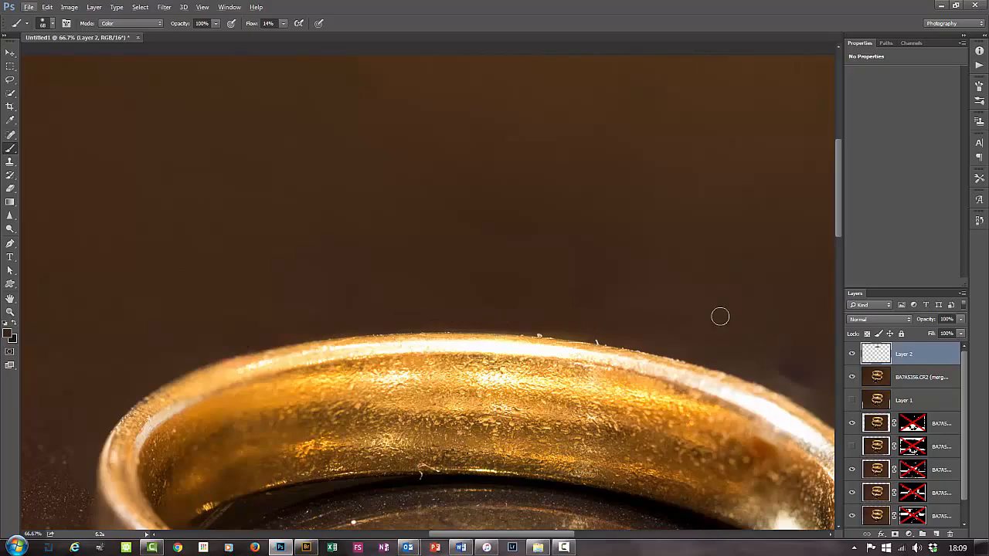
Paint sampled background colour over the smudges beside the band's rear right shoulder, and review the whole image
{"action": "key", "text": "space"}
{"action": "left_click_drag", "start_coordinate": [709, 309], "coordinate": [474, 192]}
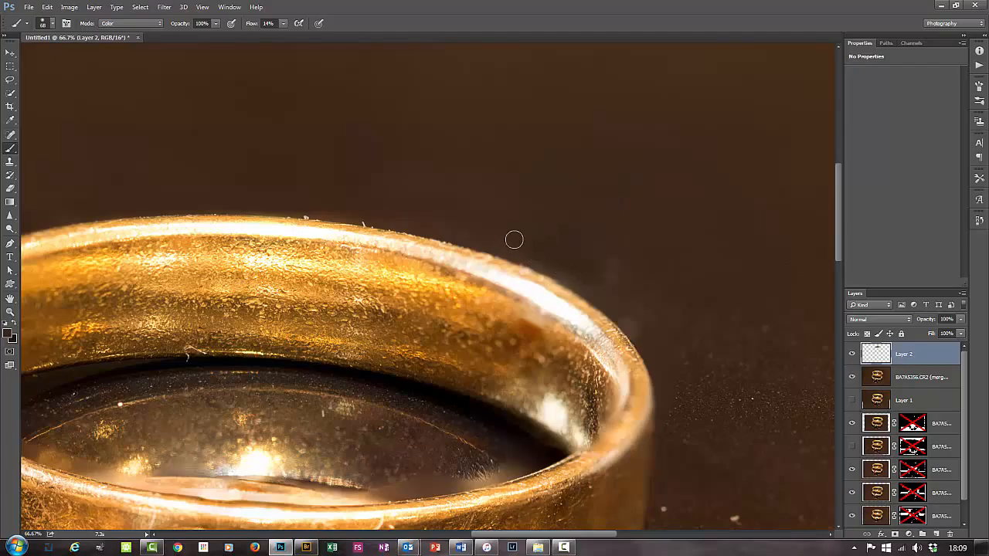
{"action": "left_click", "coordinate": [679, 236], "text": "alt"}
{"action": "left_click", "coordinate": [669, 227], "text": "alt"}
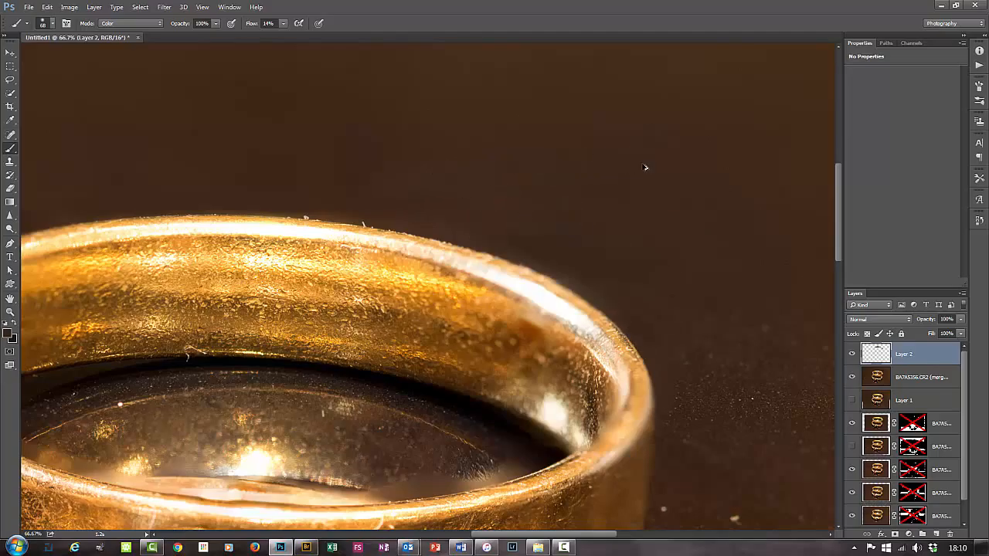
{"action": "left_click_drag", "start_coordinate": [649, 169], "coordinate": [679, 161]}
{"action": "left_click_drag", "start_coordinate": [678, 198], "coordinate": [633, 201]}
{"action": "mouse_move", "coordinate": [590, 285]}
{"action": "left_mouse_down"}
{"action": "mouse_move", "coordinate": [537, 255]}
{"action": "mouse_move", "coordinate": [591, 276]}
{"action": "left_mouse_up"}
{"action": "left_click_drag", "start_coordinate": [729, 346], "coordinate": [654, 213]}
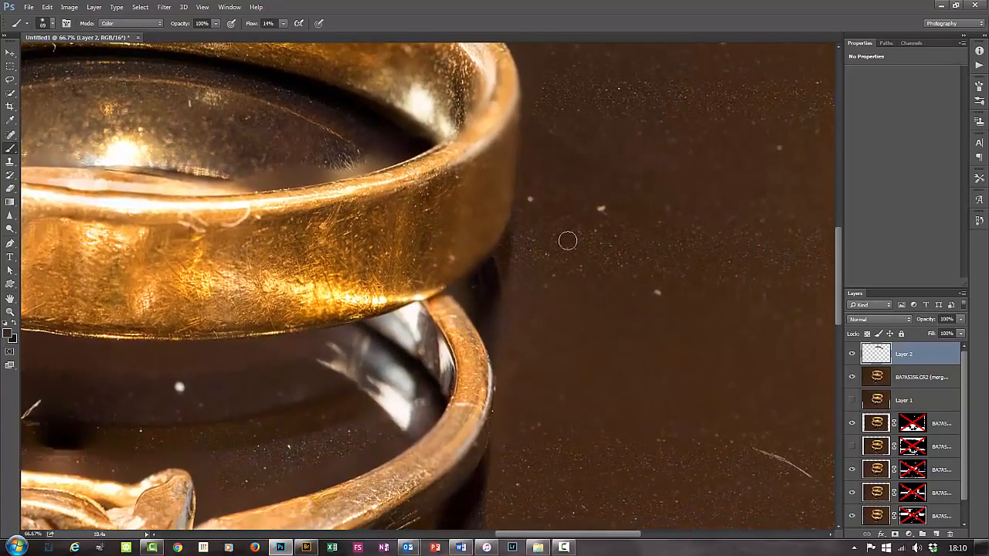
{"action": "key", "text": "ctrl+minus"}
{"action": "key", "text": "ctrl+minus"}
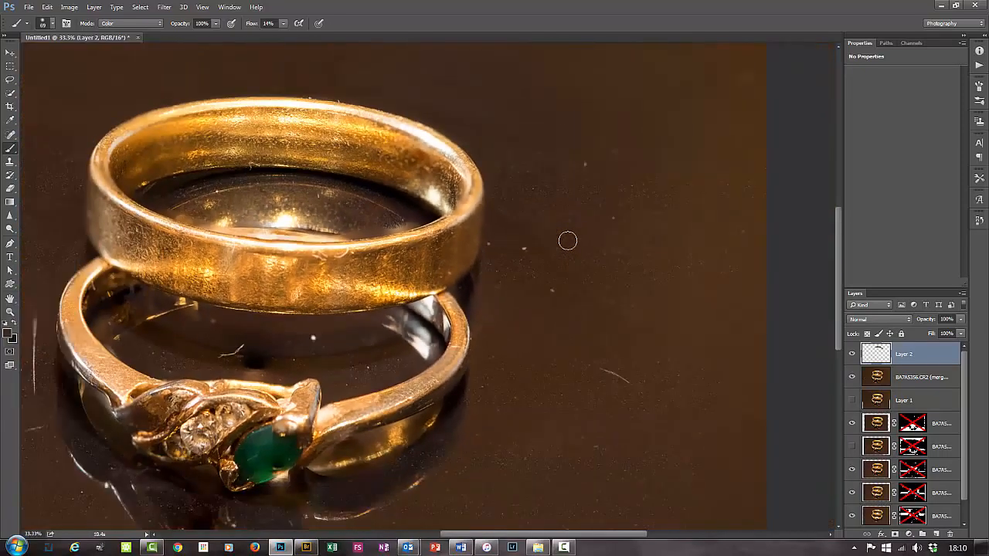
{"action": "key", "text": "ctrl+0"}
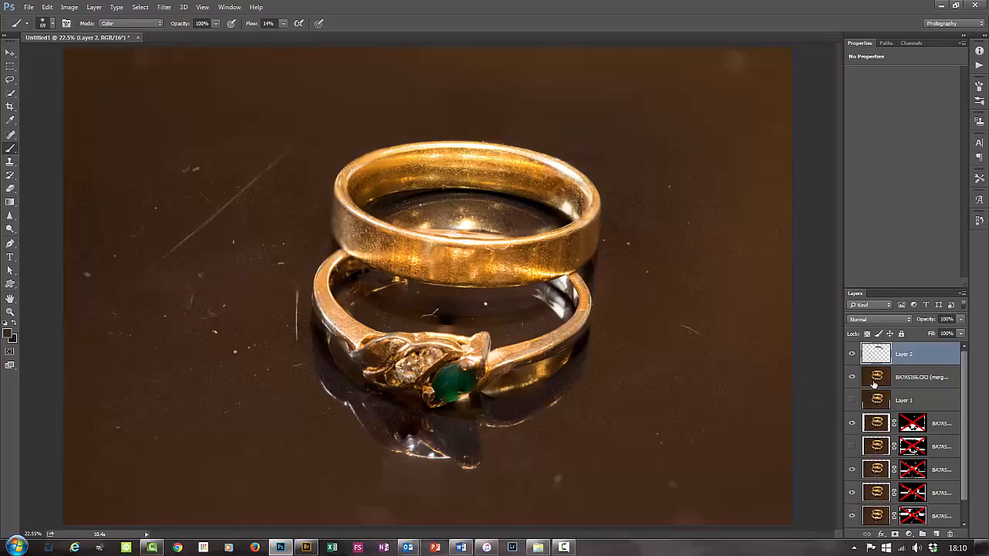
{"action": "left_click", "coordinate": [863, 375]}
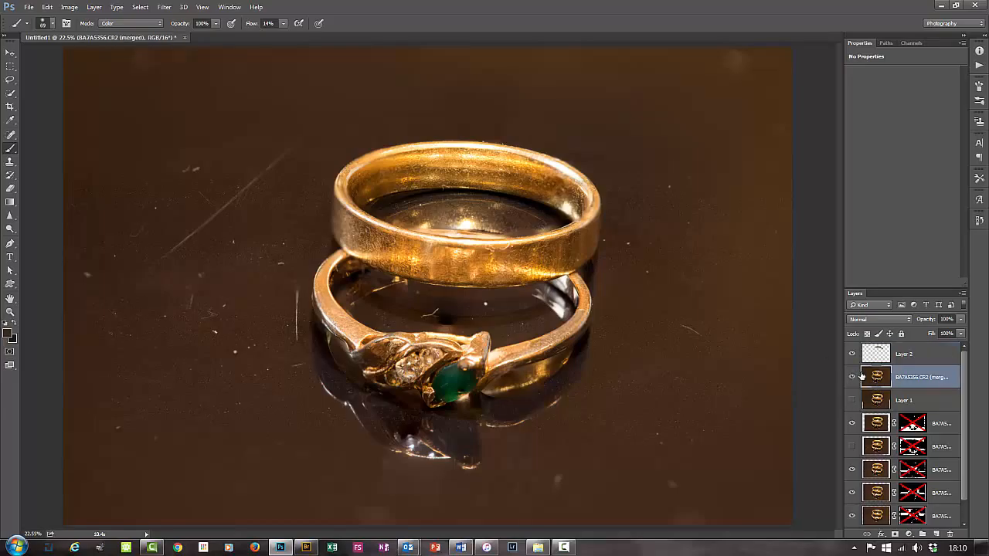
{"action": "double_click", "coordinate": [864, 374]}
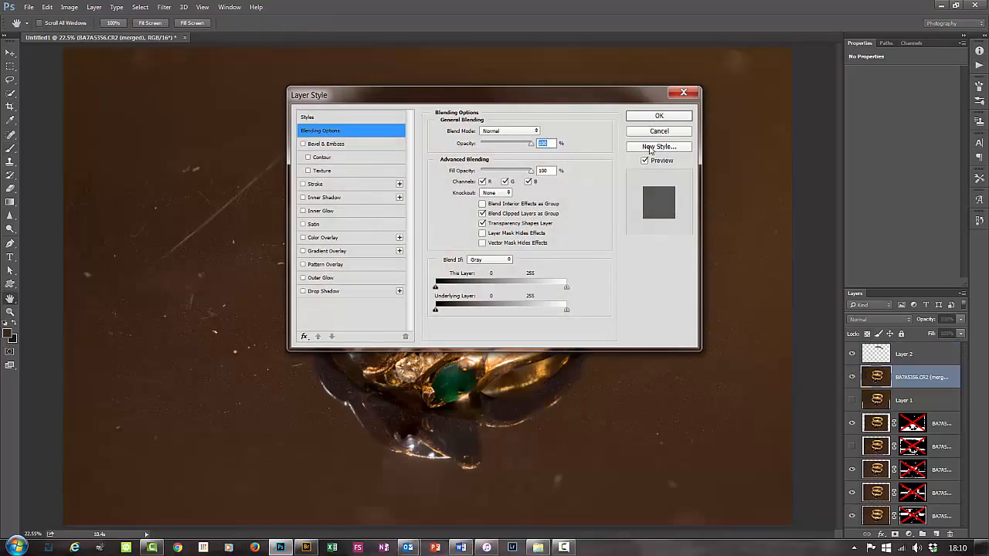
{"action": "left_click", "coordinate": [659, 131]}
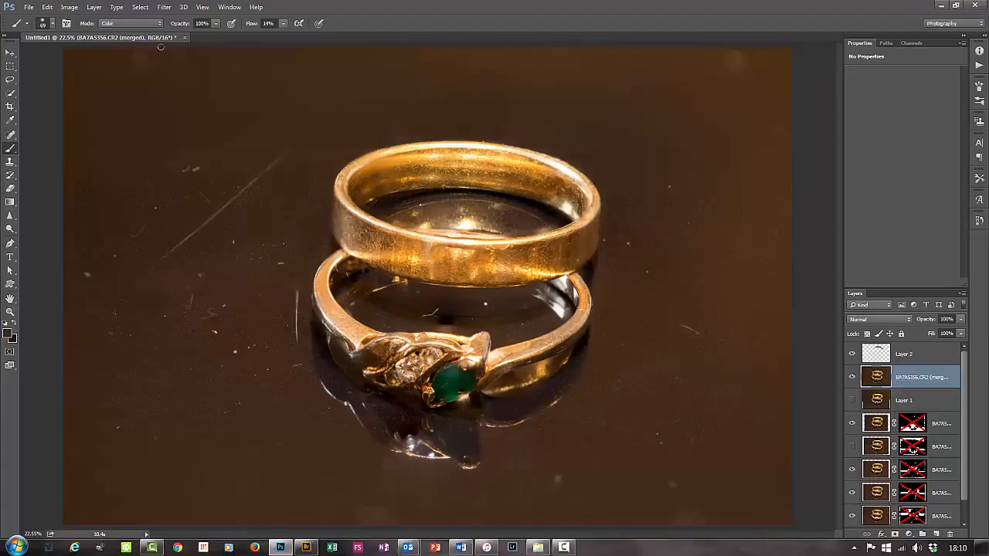
Crop the image tighter with a slight counterclockwise rotation, placing the rings right of centre
{"action": "left_click", "coordinate": [10, 107]}
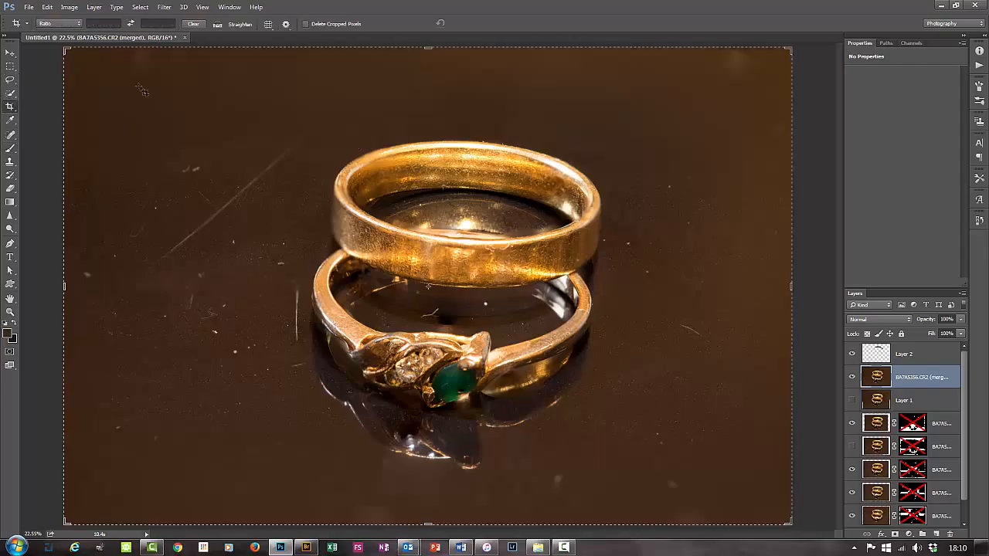
{"action": "left_click_drag", "start_coordinate": [789, 50], "coordinate": [753, 87]}
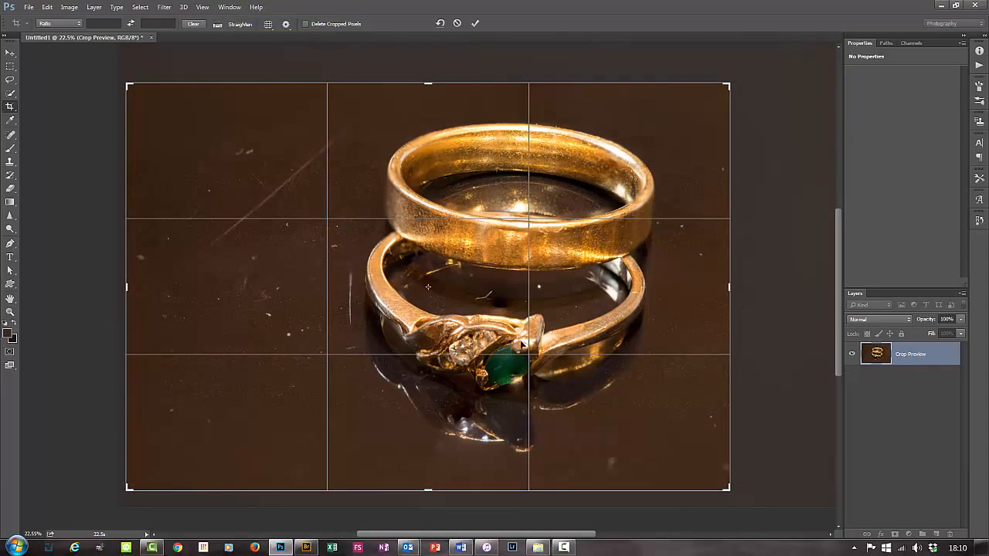
{"action": "left_click_drag", "start_coordinate": [603, 289], "coordinate": [611, 308]}
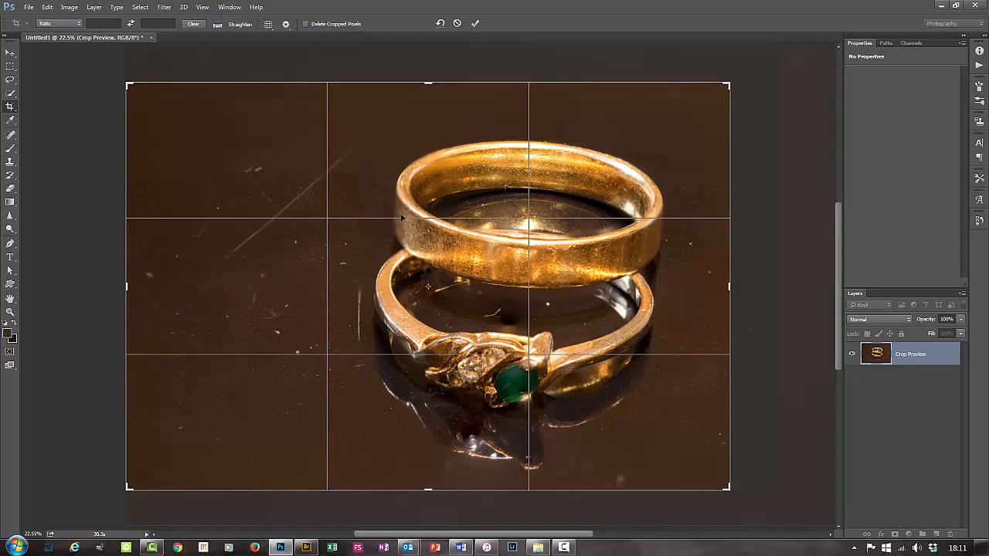
{"action": "left_click_drag", "start_coordinate": [749, 71], "coordinate": [740, 62]}
{"action": "left_click", "coordinate": [476, 22]}
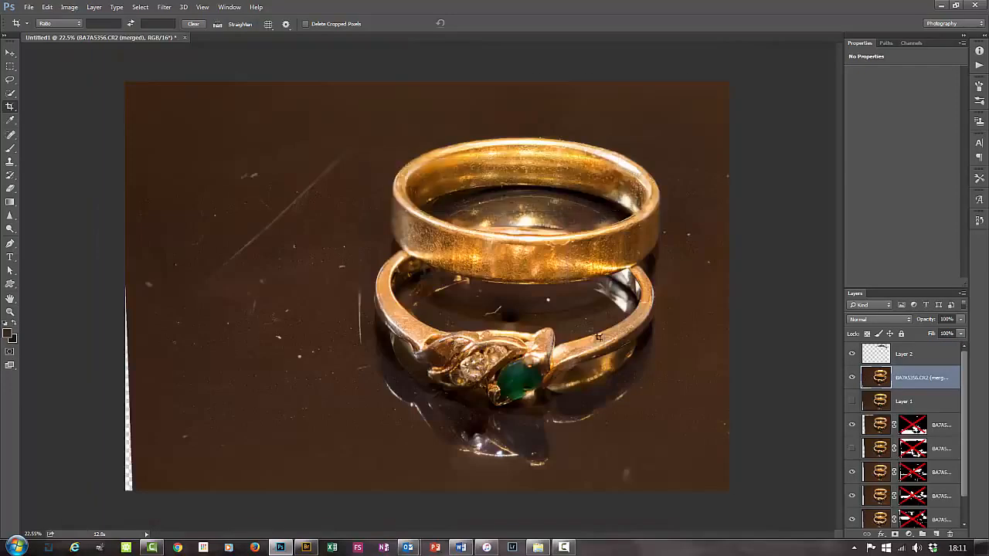
Crop the image again, trimming the left edge inward to remove the transparent wedge
{"action": "left_click", "coordinate": [257, 243]}
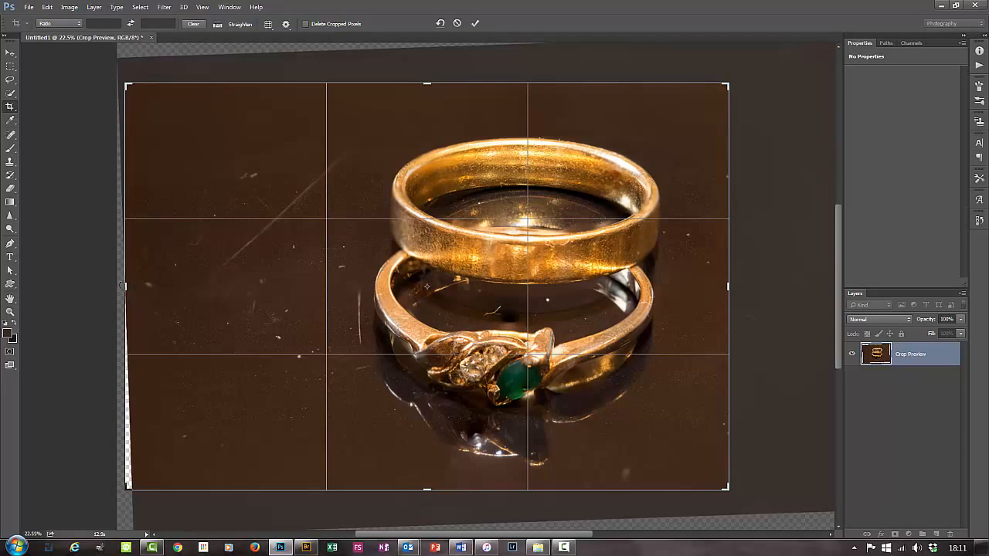
{"action": "left_click_drag", "start_coordinate": [124, 286], "coordinate": [138, 286]}
{"action": "left_click", "coordinate": [475, 24]}
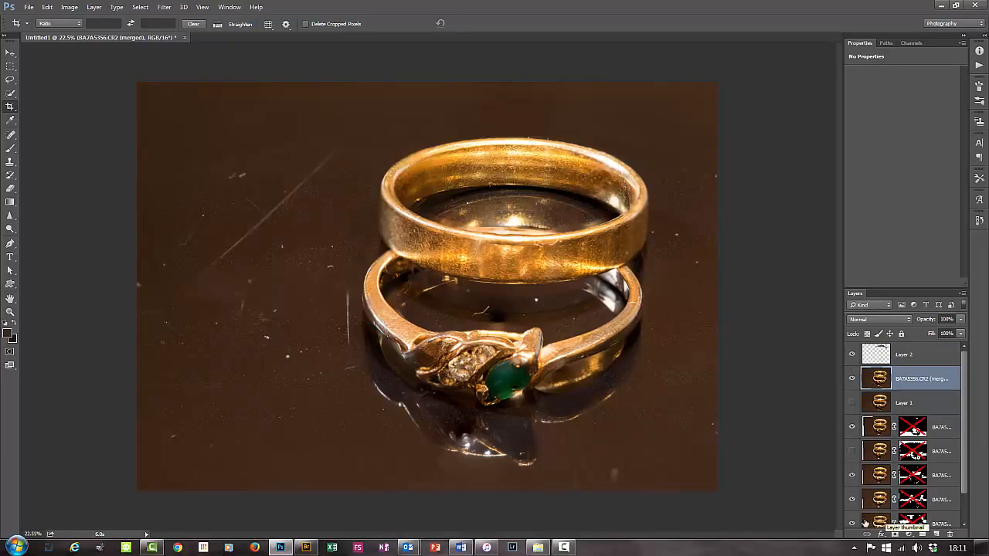
{"action": "left_click", "coordinate": [907, 535]}
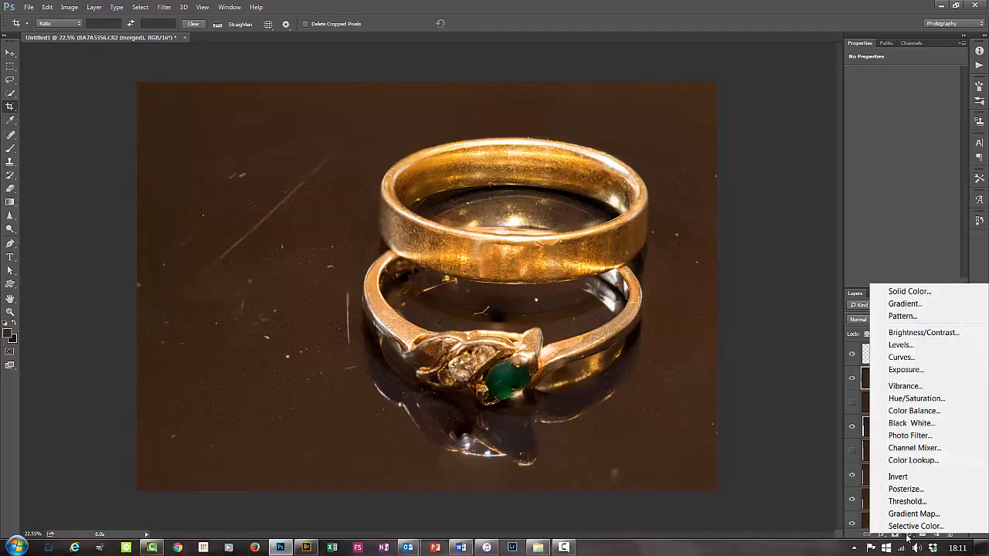
{"action": "left_click", "coordinate": [900, 357]}
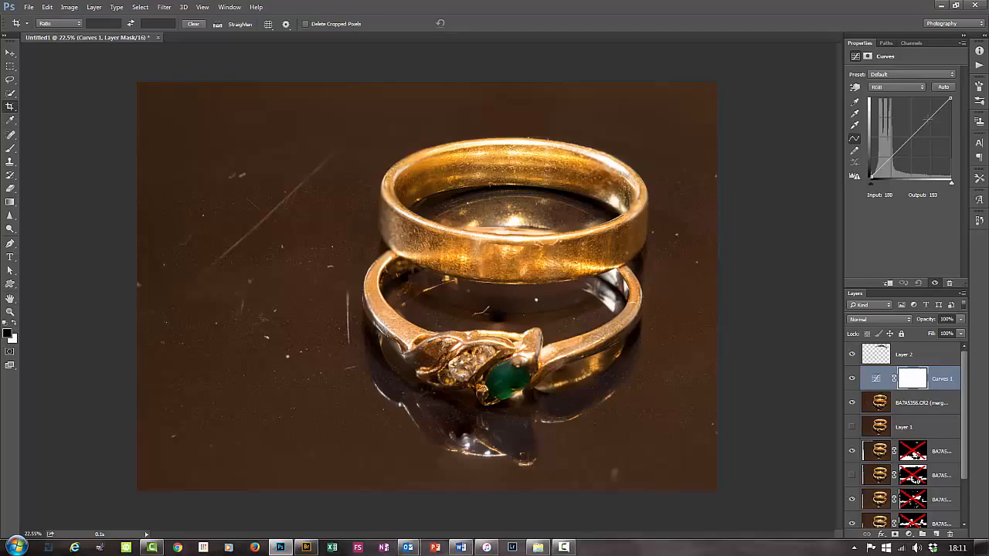
{"action": "left_click_drag", "start_coordinate": [927, 117], "coordinate": [928, 122]}
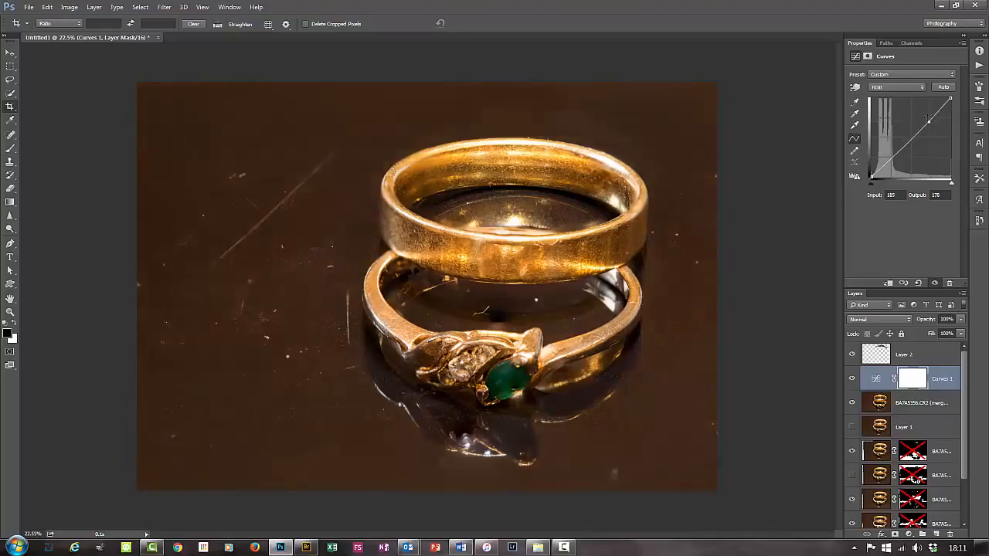
{"action": "left_click", "coordinate": [913, 354]}
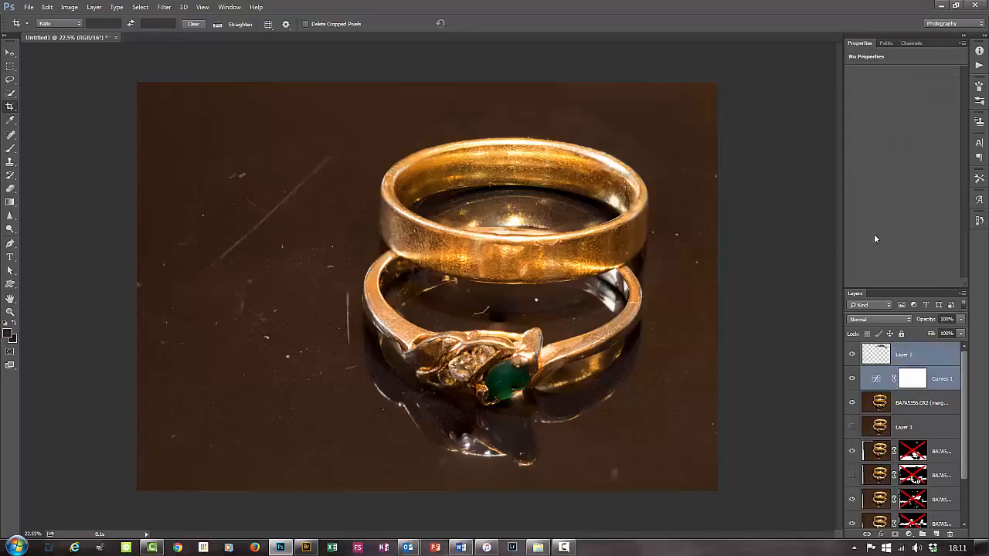
{"action": "left_click", "coordinate": [920, 374]}
{"action": "key", "text": "Delete"}
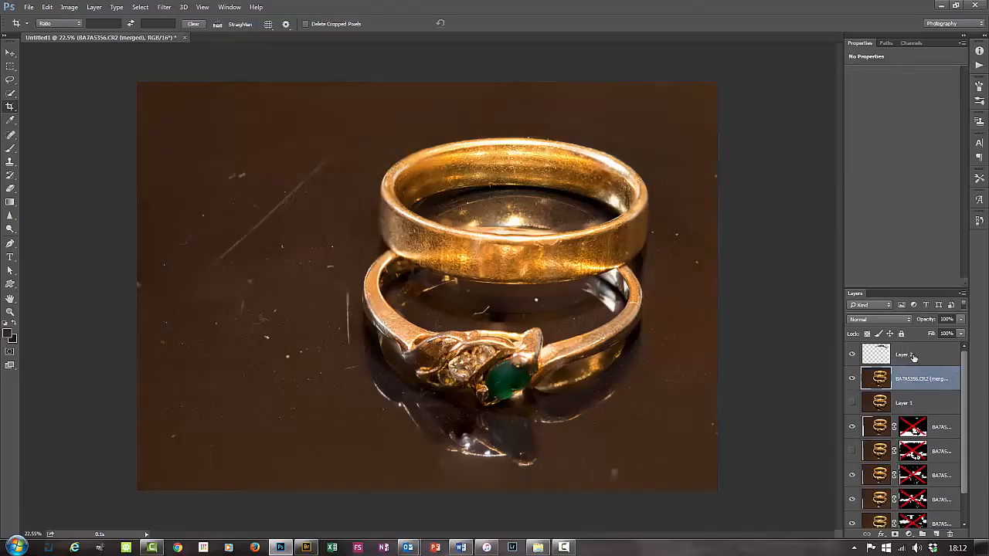
Merge the retouching layer, Layer 2, with the merged BA7A5356.CR2 layer beneath it
{"action": "left_click", "coordinate": [914, 355]}
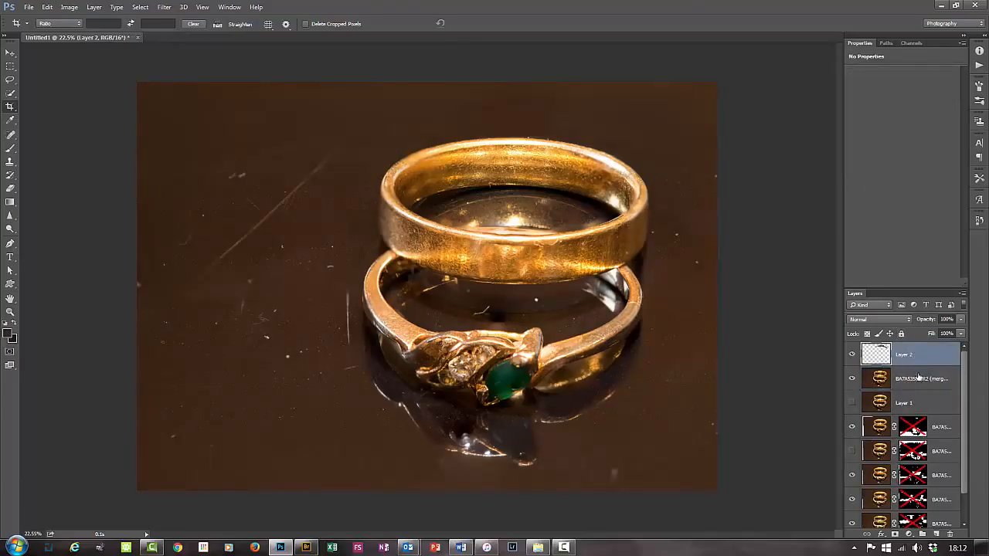
{"action": "left_click", "coordinate": [917, 376], "text": "ctrl"}
{"action": "right_click", "coordinate": [918, 377]}
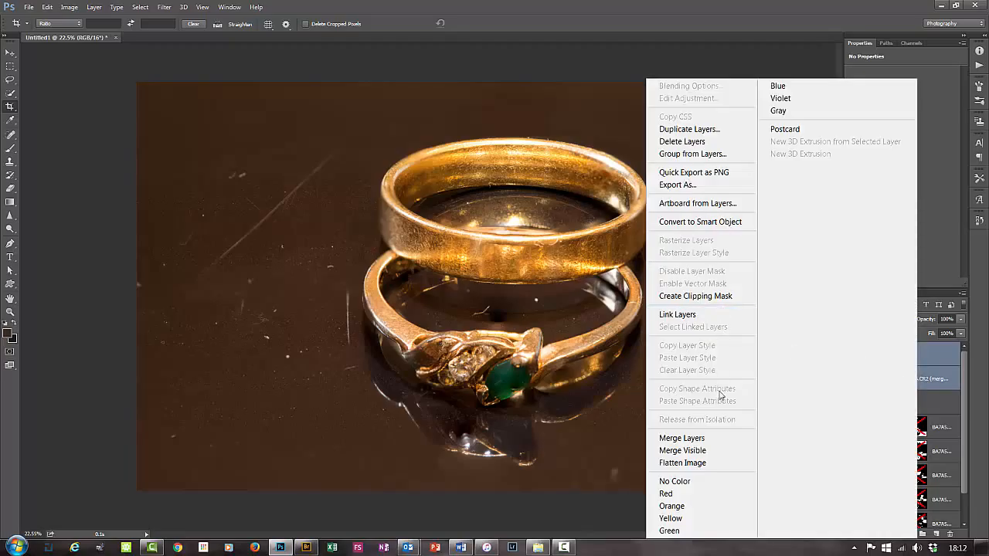
{"action": "left_click", "coordinate": [688, 438]}
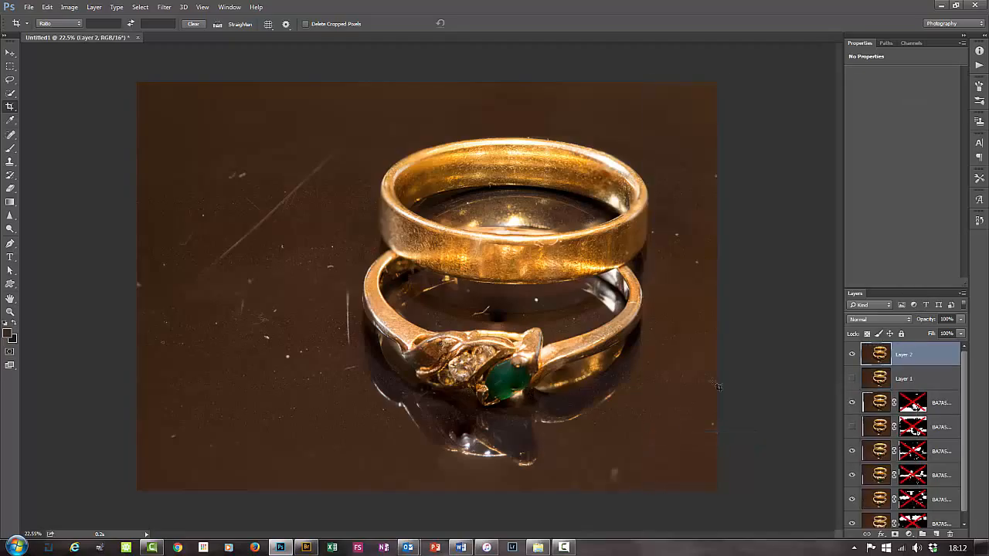
Add a Curves adjustment layer above the merged image, pulling the highlights down and lifting the shadows from input 55 to output 60
{"action": "left_click", "coordinate": [910, 534]}
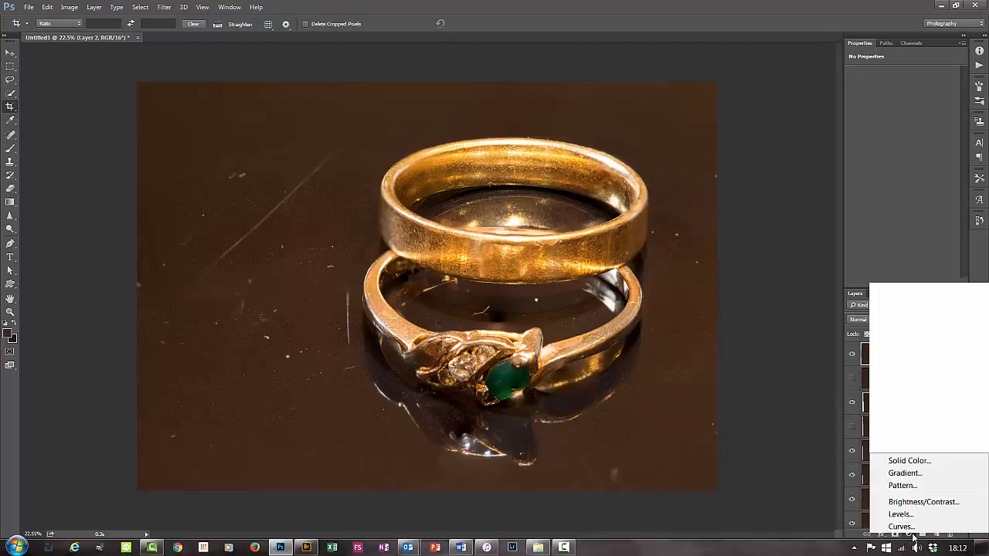
{"action": "left_click", "coordinate": [926, 353]}
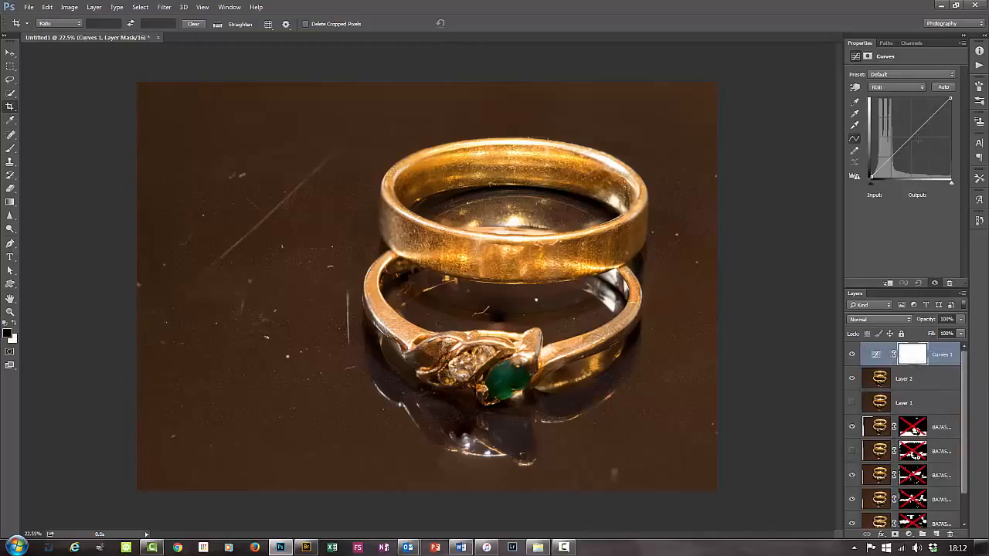
{"action": "left_click_drag", "start_coordinate": [926, 116], "coordinate": [928, 126]}
{"action": "left_click_drag", "start_coordinate": [889, 164], "coordinate": [889, 160]}
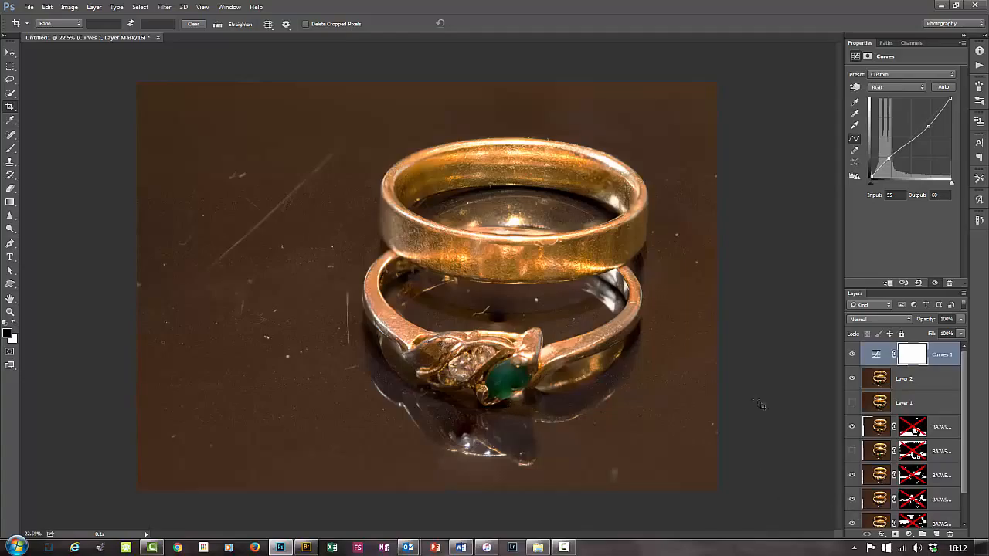
Stamp all visible layers to a new layer and, in the Camera Raw filter, set Clarity +27, Highlights +33 and Shadows -24
{"action": "key", "text": "ctrl+alt+shift+e"}
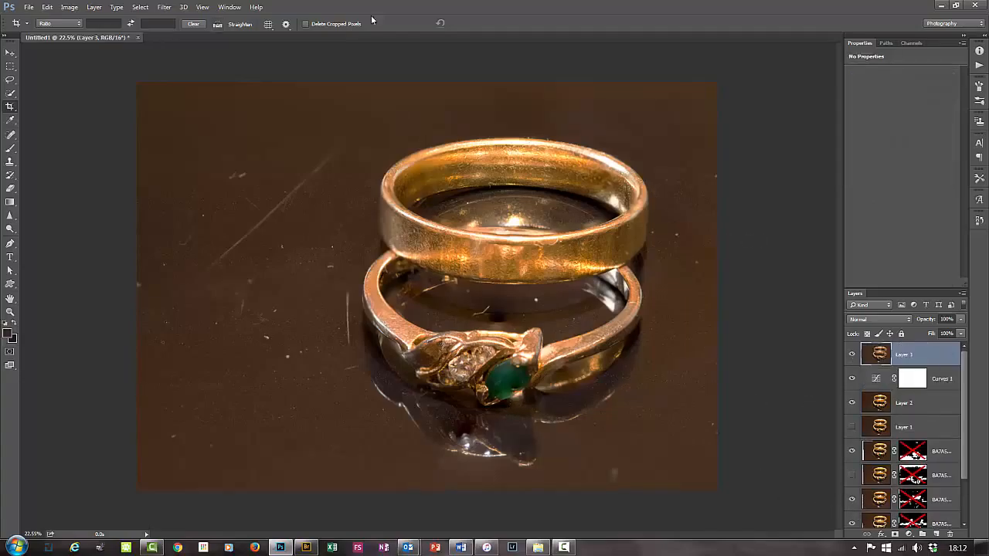
{"action": "left_click", "coordinate": [170, 9]}
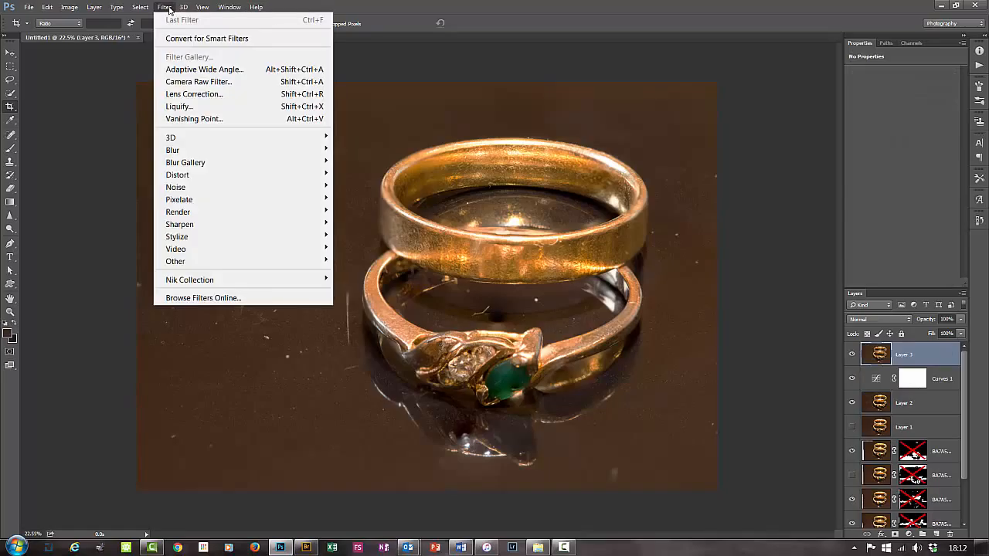
{"action": "left_click", "coordinate": [188, 82]}
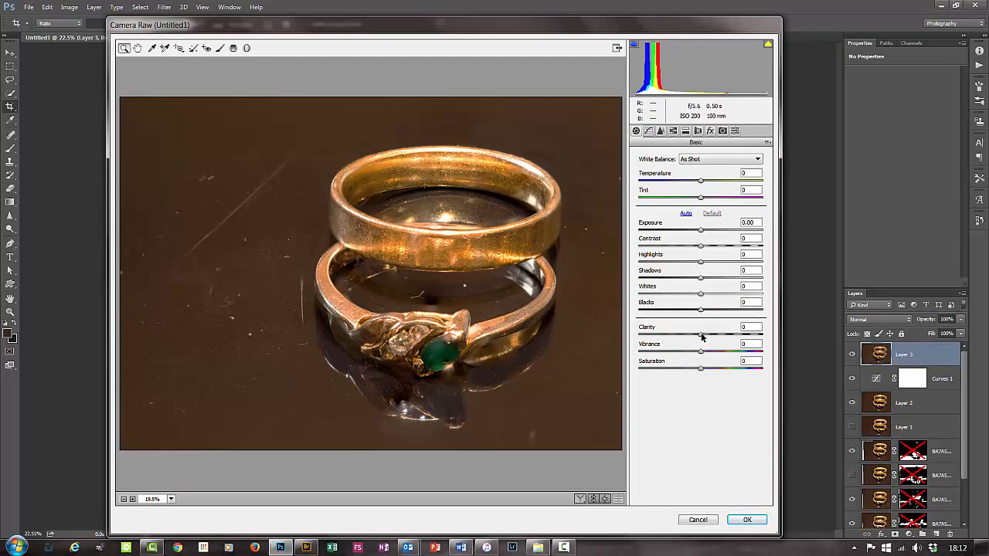
{"action": "mouse_move", "coordinate": [701, 335]}
{"action": "left_mouse_down"}
{"action": "mouse_move", "coordinate": [726, 336]}
{"action": "mouse_move", "coordinate": [718, 333]}
{"action": "left_mouse_up"}
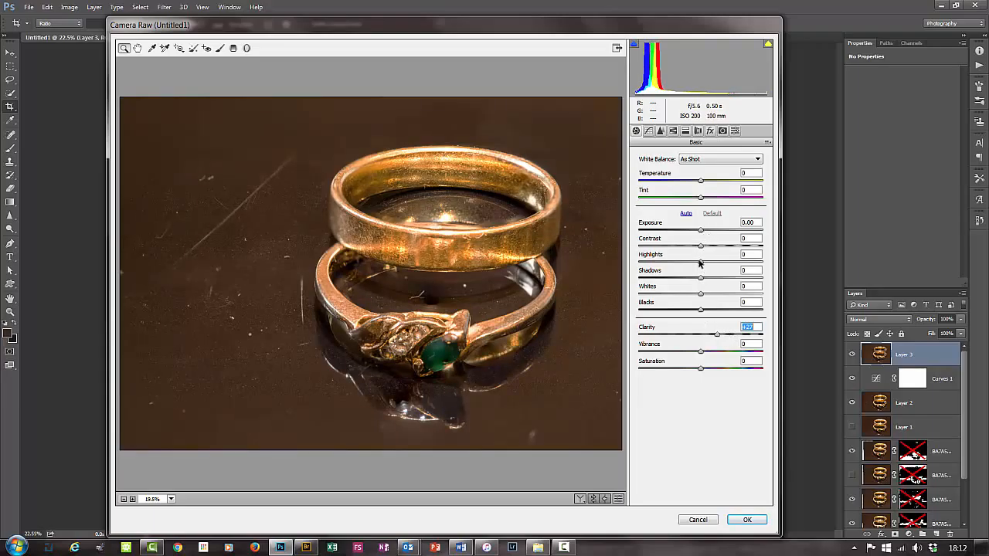
{"action": "left_click_drag", "start_coordinate": [699, 265], "coordinate": [686, 282]}
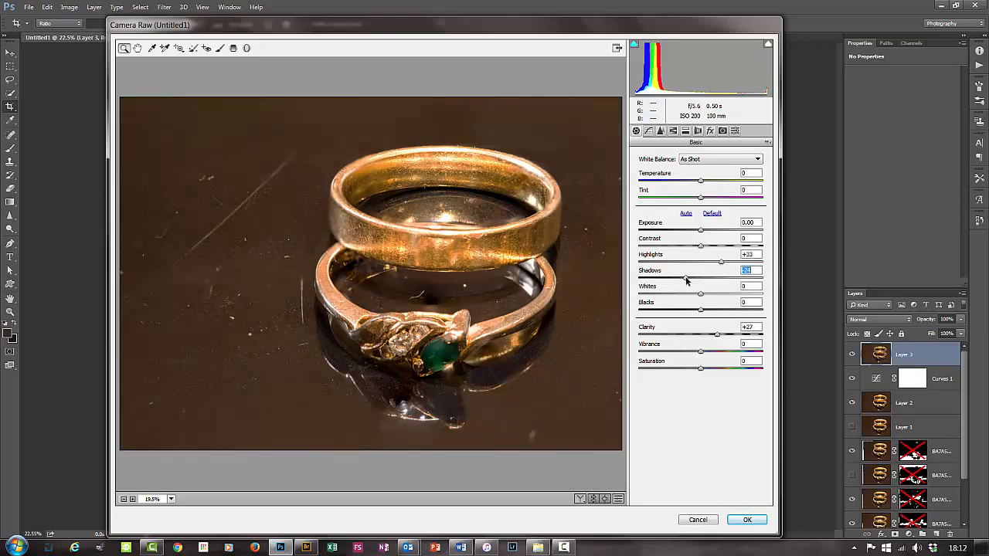
Brush a local adjustment over the ring's clear stones with Exposure +0.90 and Highlights +33
{"action": "left_click", "coordinate": [220, 48]}
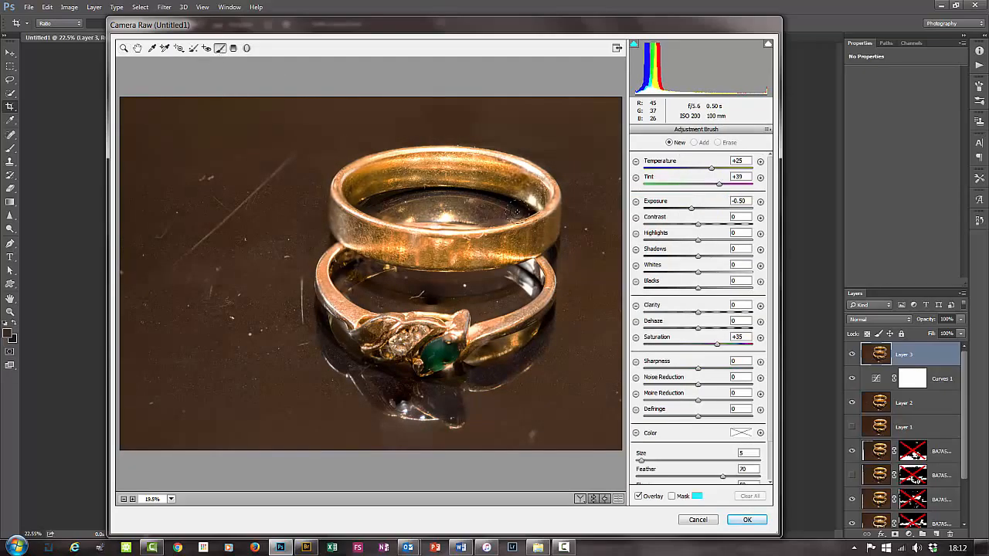
{"action": "left_click", "coordinate": [760, 202]}
{"action": "mouse_move", "coordinate": [397, 349]}
{"action": "left_mouse_down"}
{"action": "mouse_move", "coordinate": [381, 345]}
{"action": "mouse_move", "coordinate": [437, 333]}
{"action": "mouse_move", "coordinate": [394, 343]}
{"action": "left_mouse_up"}
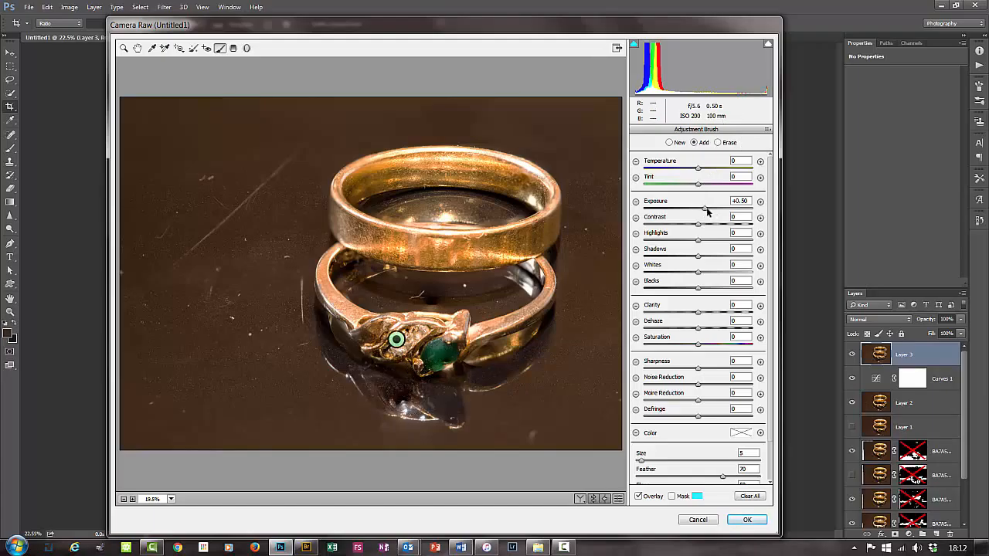
{"action": "left_click_drag", "start_coordinate": [706, 211], "coordinate": [711, 210]}
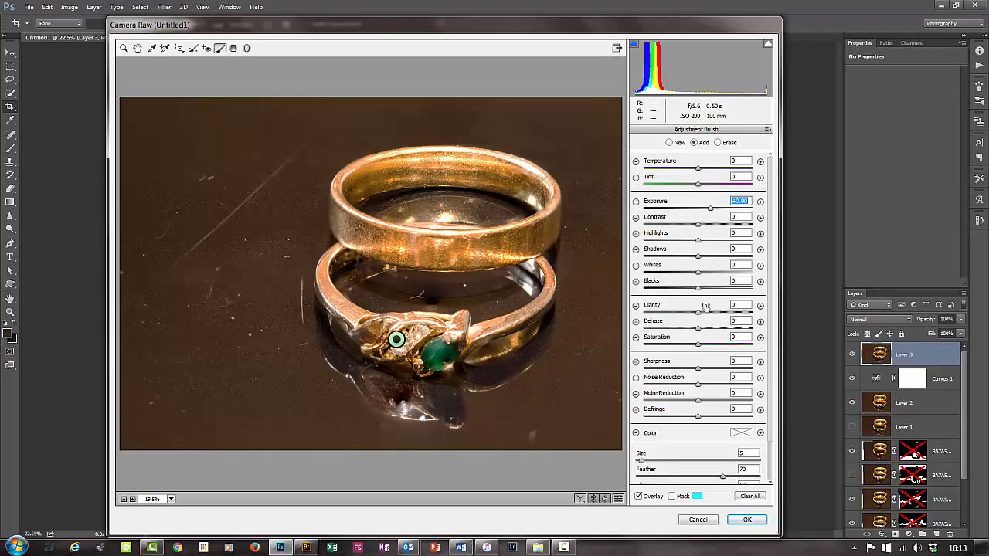
{"action": "left_click_drag", "start_coordinate": [696, 240], "coordinate": [716, 242]}
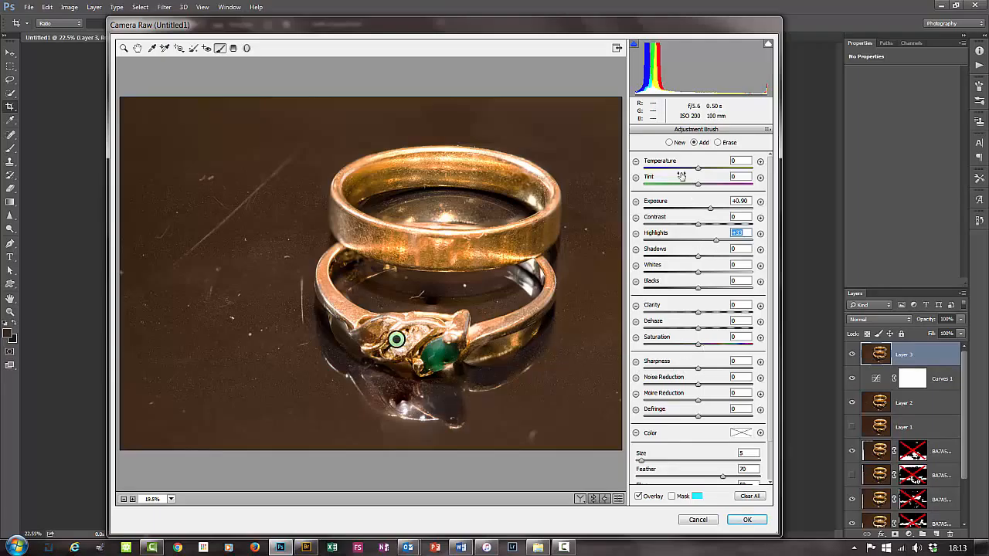
Brush a new, separate adjustment with Exposure +0.90 and Highlights +33 over the green stone, and return to the global settings
{"action": "left_click", "coordinate": [669, 142]}
{"action": "mouse_move", "coordinate": [443, 366]}
{"action": "left_mouse_down"}
{"action": "mouse_move", "coordinate": [437, 360]}
{"action": "mouse_move", "coordinate": [445, 365]}
{"action": "left_mouse_up"}
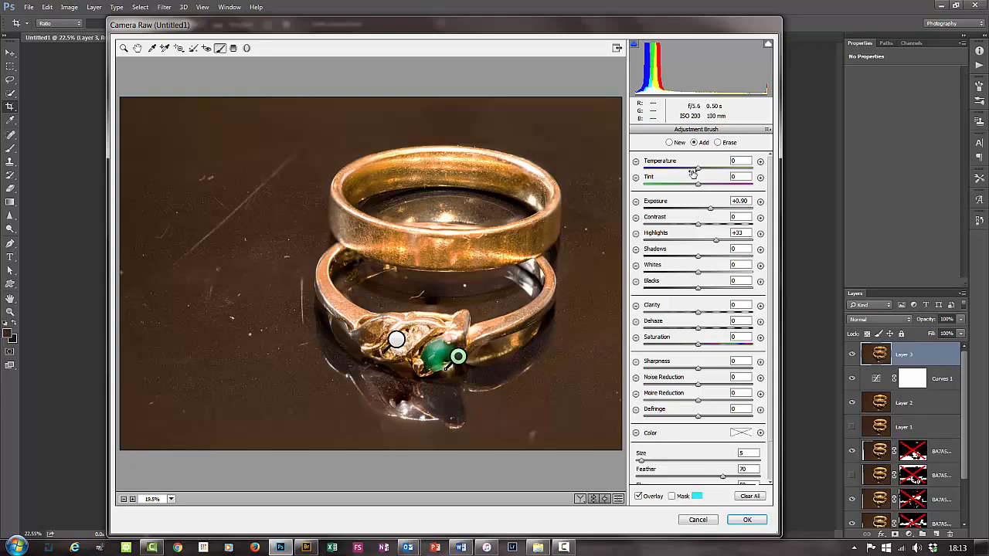
{"action": "left_click", "coordinate": [138, 47]}
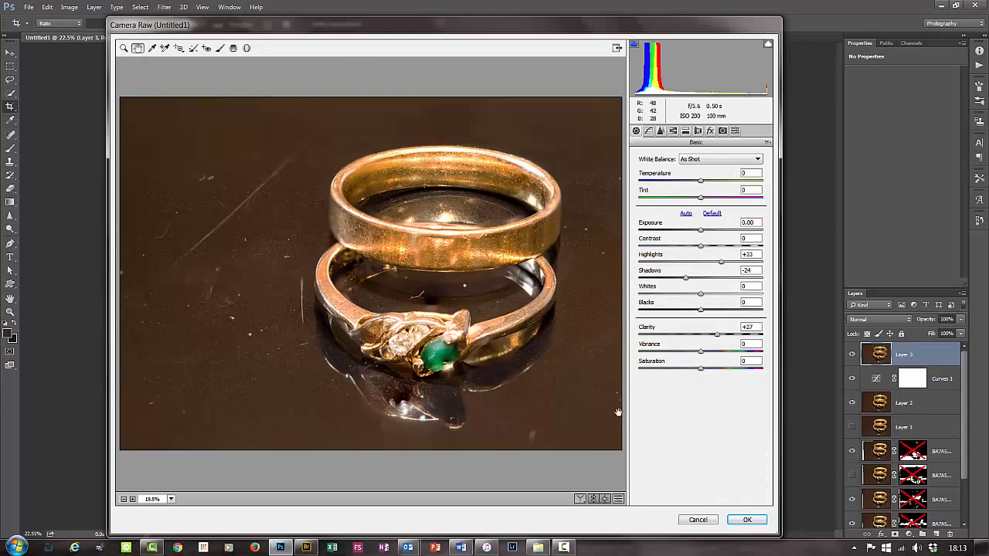
Raise the overall Vibrance to about +54 and apply the Camera Raw filter to the stamped layer
{"action": "mouse_move", "coordinate": [701, 354]}
{"action": "left_mouse_down"}
{"action": "mouse_move", "coordinate": [730, 353]}
{"action": "mouse_move", "coordinate": [709, 354]}
{"action": "left_mouse_up"}
{"action": "left_click_drag", "start_coordinate": [712, 355], "coordinate": [736, 360]}
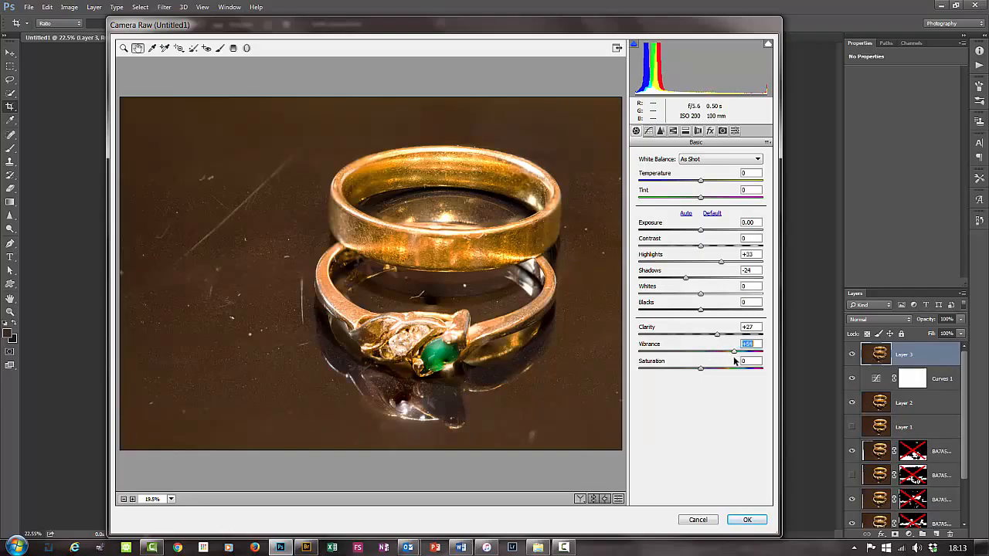
{"action": "left_click", "coordinate": [749, 522]}
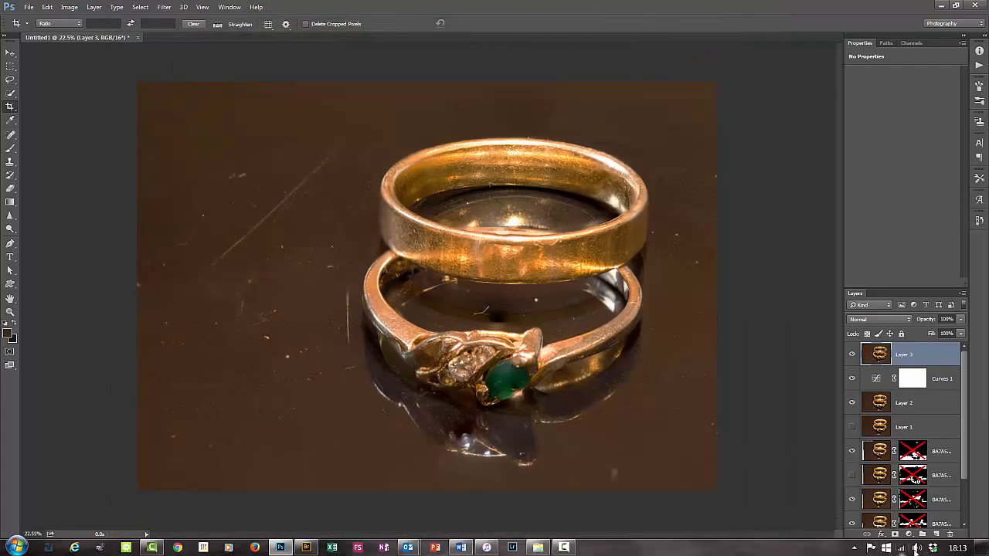
Hide the Camera Raw layer with a black mask and paint white at 14% flow over the gemstones and parts of the gold band
{"action": "left_click", "coordinate": [894, 534]}
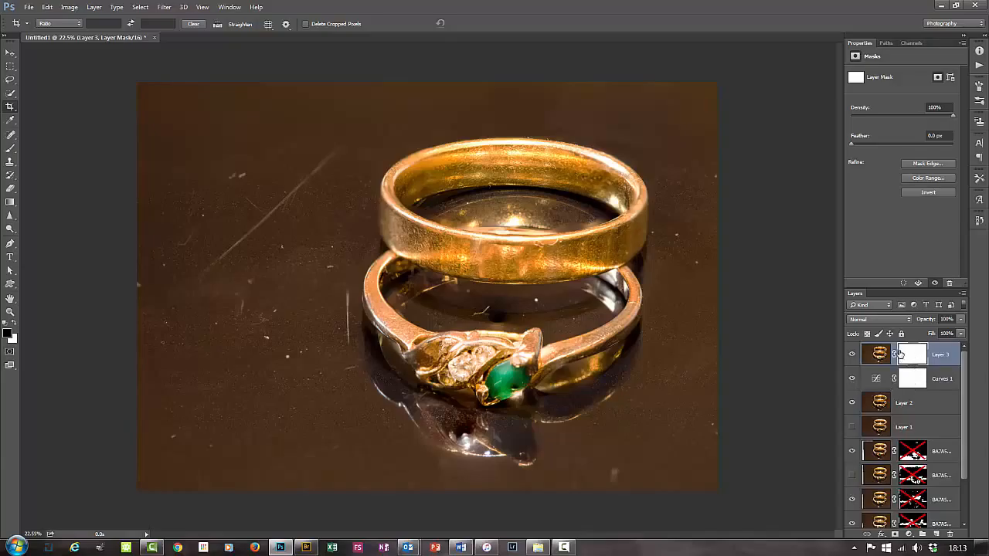
{"action": "key", "text": "ctrl+i"}
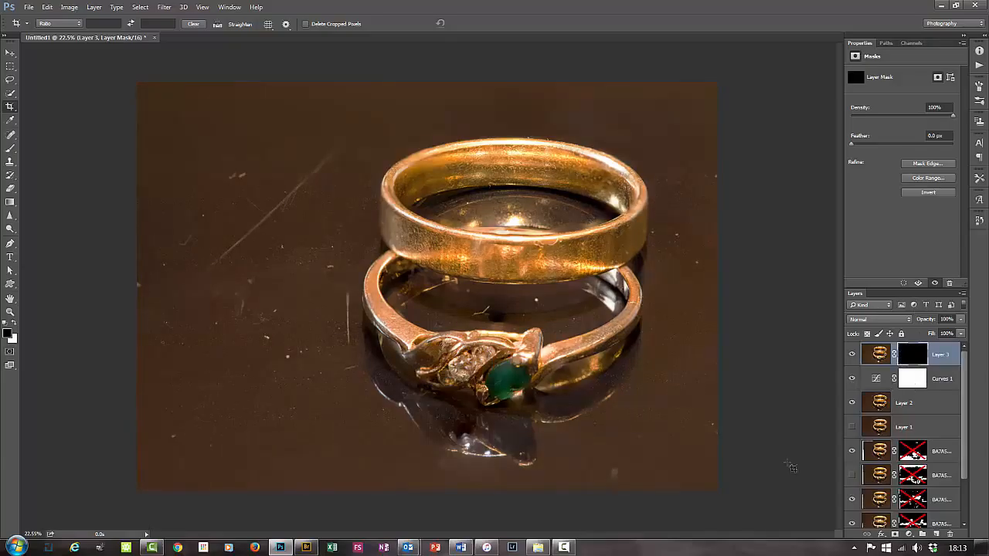
{"action": "key", "text": "x"}
{"action": "key", "text": "b"}
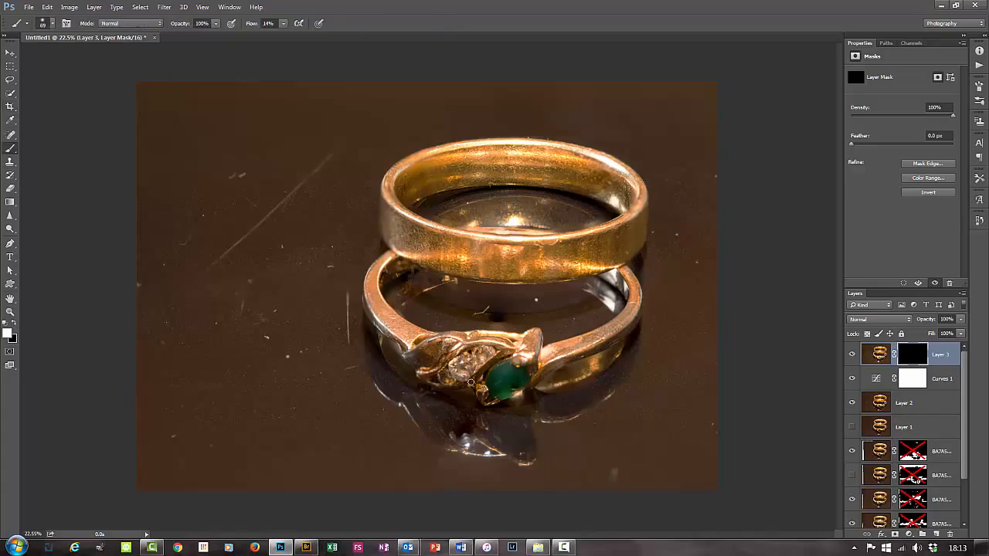
{"action": "mouse_move", "coordinate": [471, 394]}
{"action": "left_mouse_down"}
{"action": "mouse_move", "coordinate": [490, 393]}
{"action": "mouse_move", "coordinate": [446, 363]}
{"action": "mouse_move", "coordinate": [518, 363]}
{"action": "mouse_move", "coordinate": [495, 374]}
{"action": "mouse_move", "coordinate": [498, 382]}
{"action": "mouse_move", "coordinate": [456, 377]}
{"action": "mouse_move", "coordinate": [498, 378]}
{"action": "mouse_move", "coordinate": [470, 415]}
{"action": "mouse_move", "coordinate": [471, 441]}
{"action": "mouse_move", "coordinate": [459, 410]}
{"action": "mouse_move", "coordinate": [541, 436]}
{"action": "mouse_move", "coordinate": [508, 372]}
{"action": "mouse_move", "coordinate": [502, 258]}
{"action": "mouse_move", "coordinate": [425, 240]}
{"action": "mouse_move", "coordinate": [562, 258]}
{"action": "mouse_move", "coordinate": [441, 258]}
{"action": "left_mouse_up"}
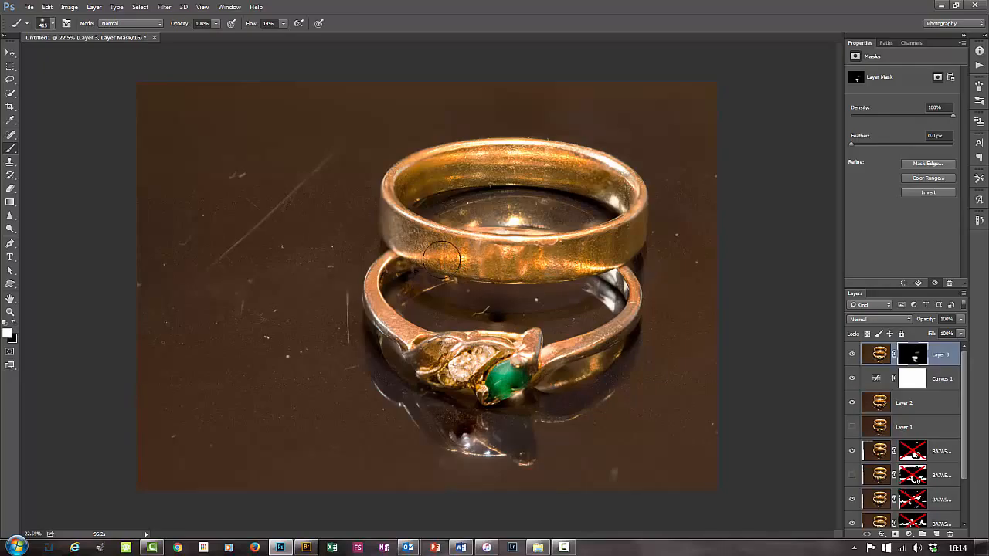